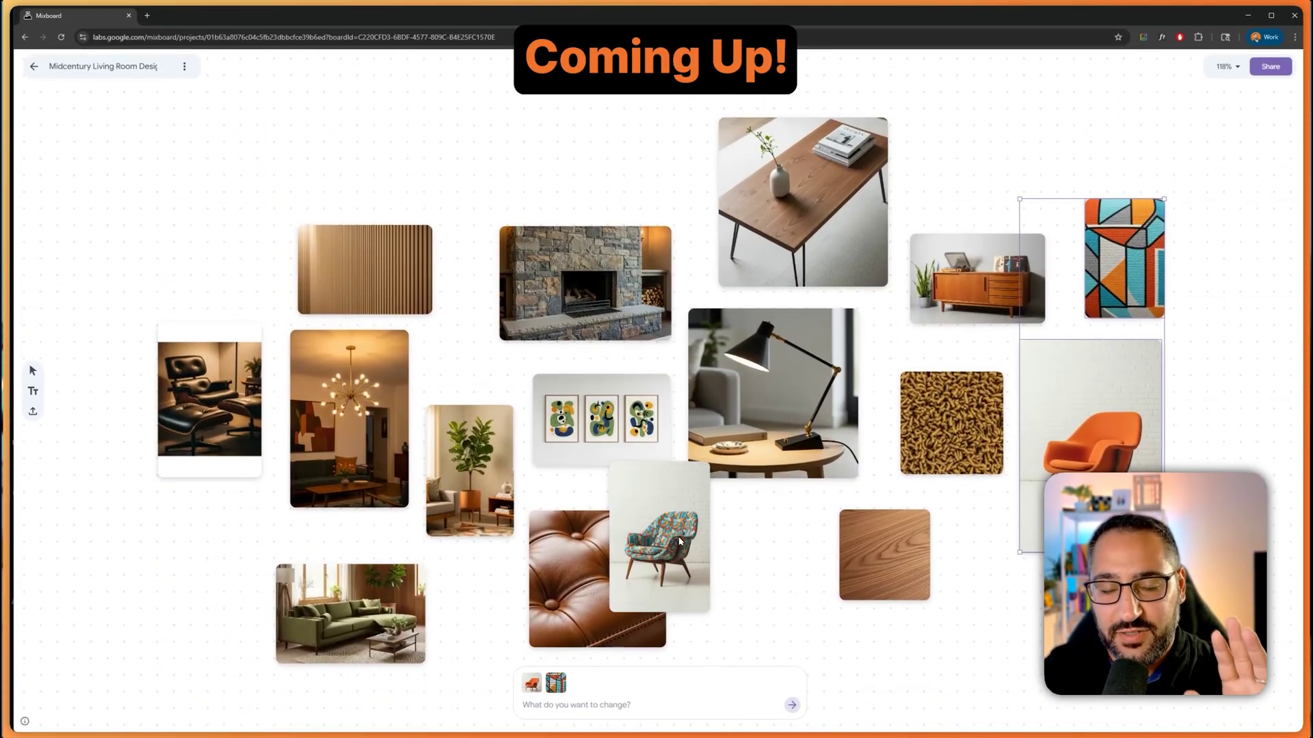
left_click_drag(679, 542, 702, 538)
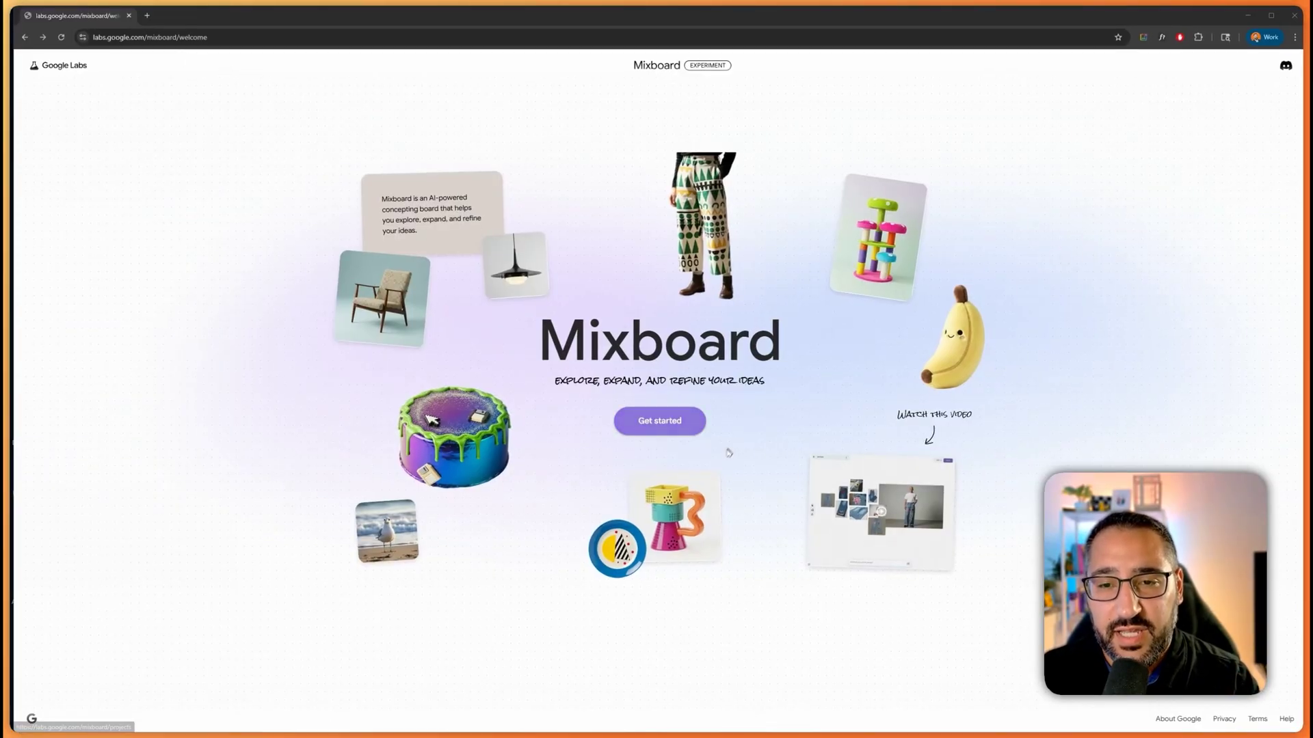
Create a new project and generate its board from a prompt to design a living room in midcentury style.
left_click(662, 435)
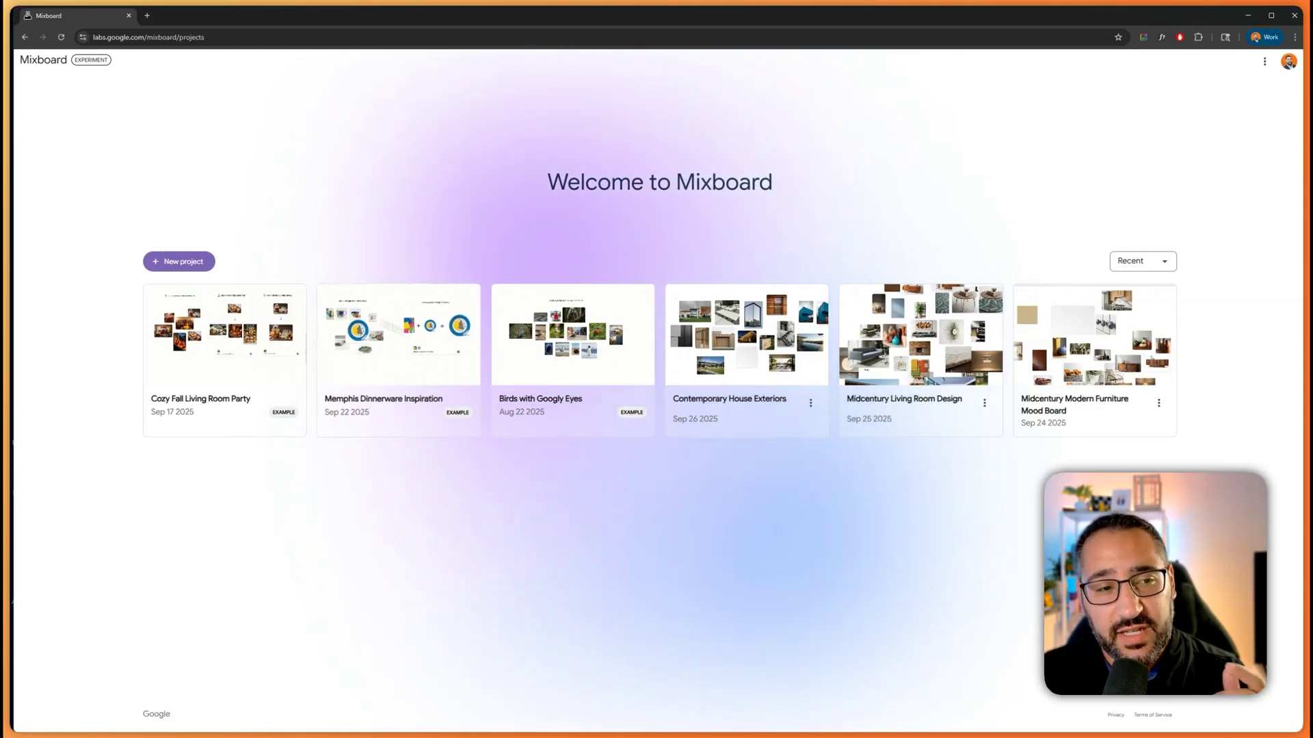
left_click(205, 261)
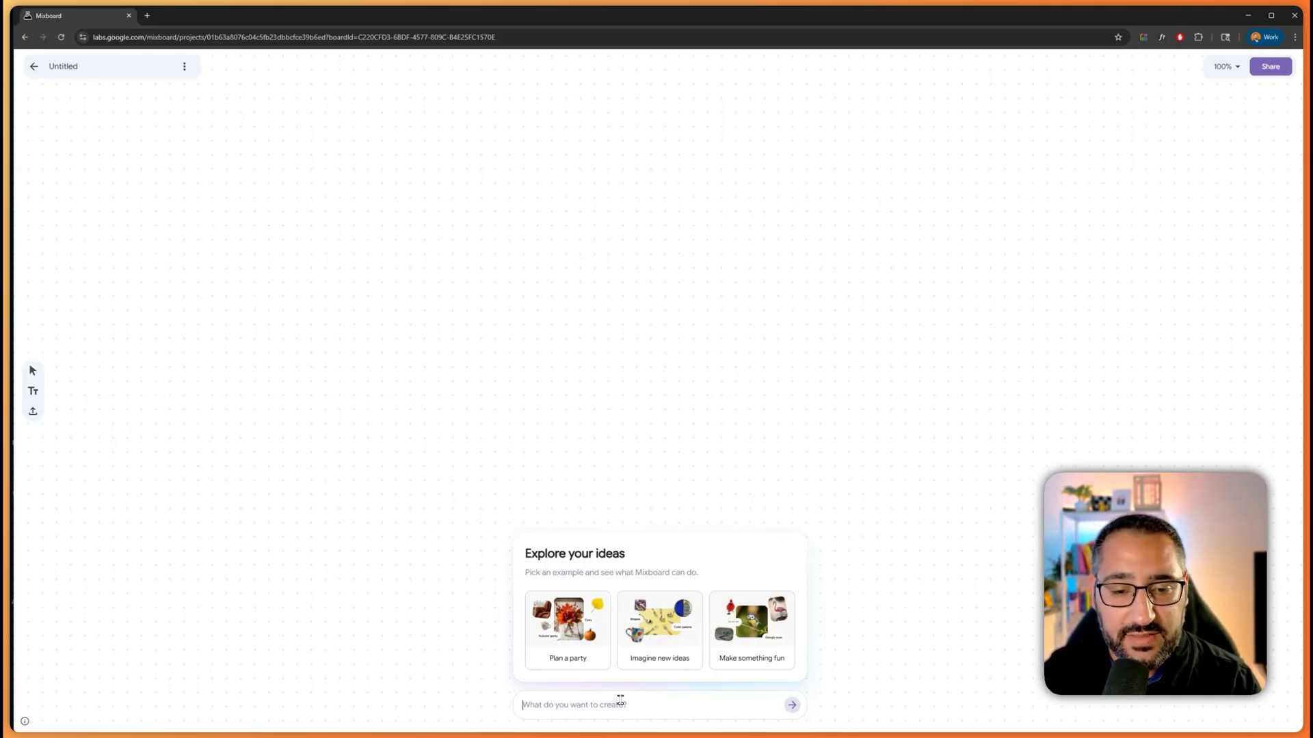
type("design a living room in mid")
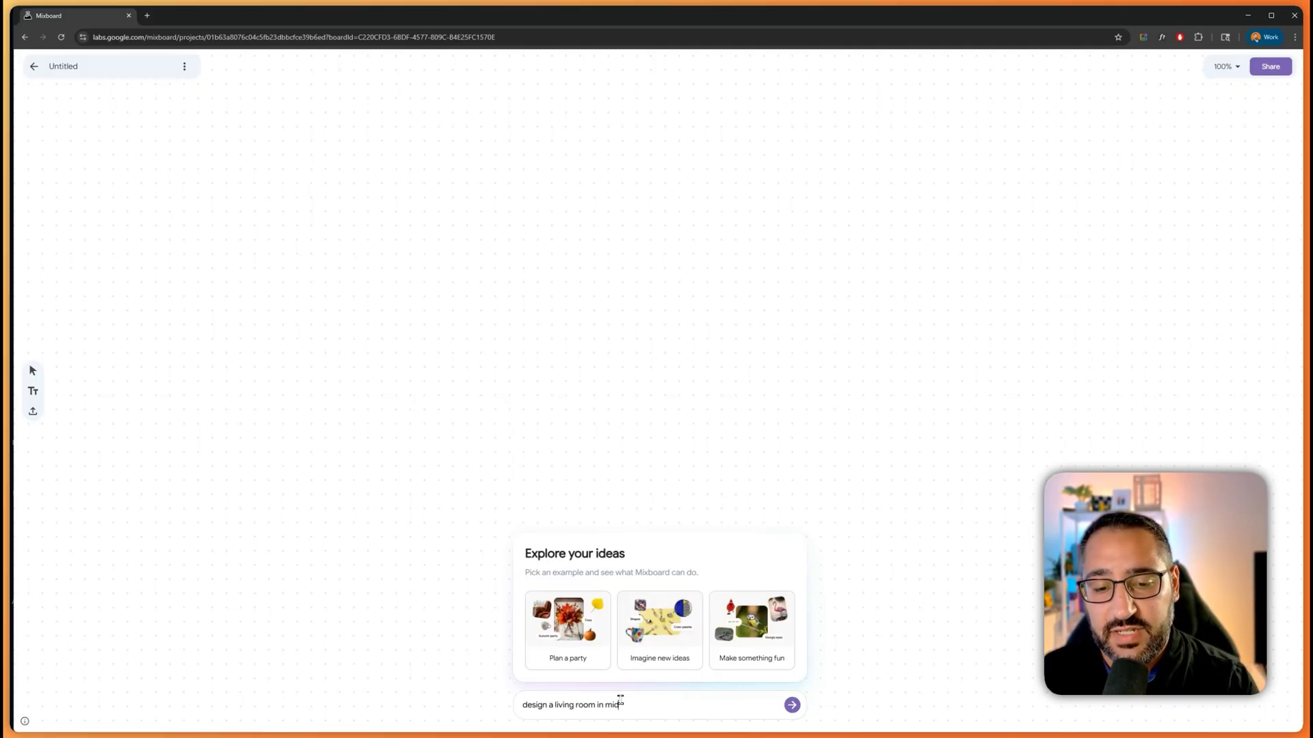
type("centur")
key("Return")
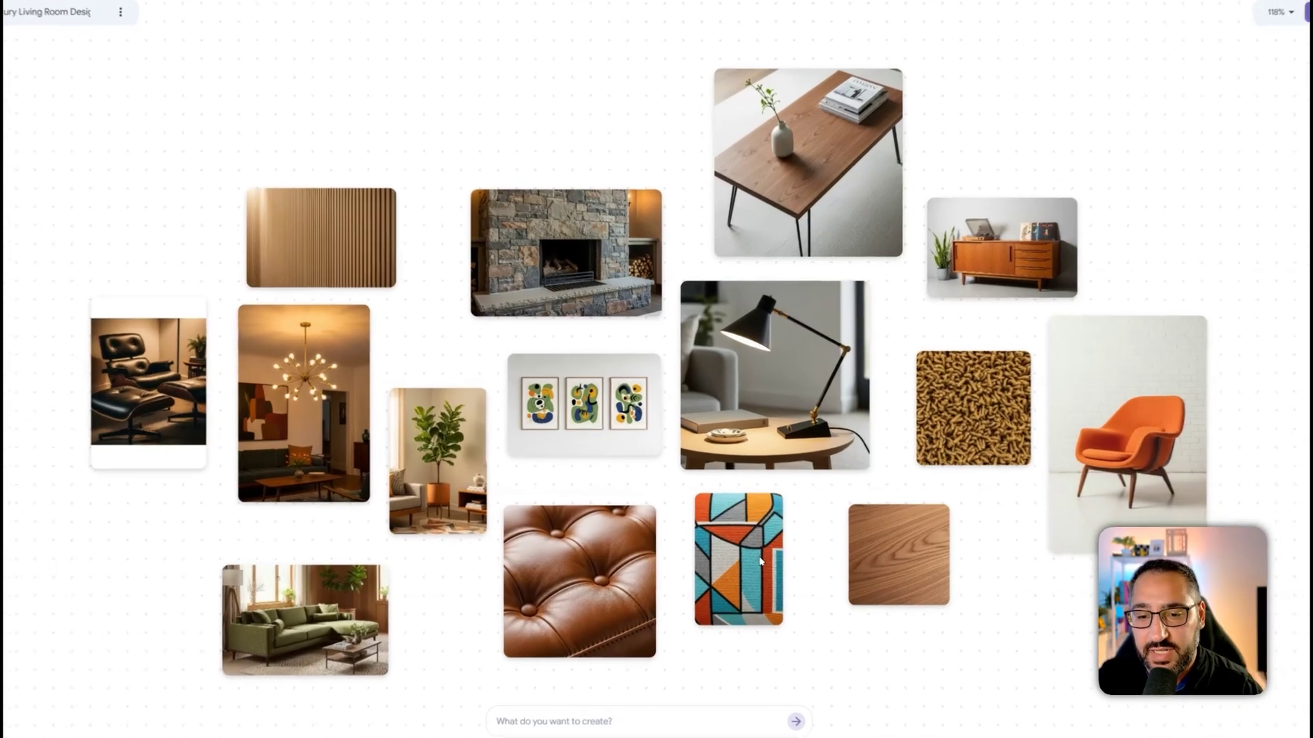
Move the geometric pattern image above the orange armchair and prompt for this pattern fabric to be added to the chair, using both images.
left_click_drag(757, 556, 1142, 255)
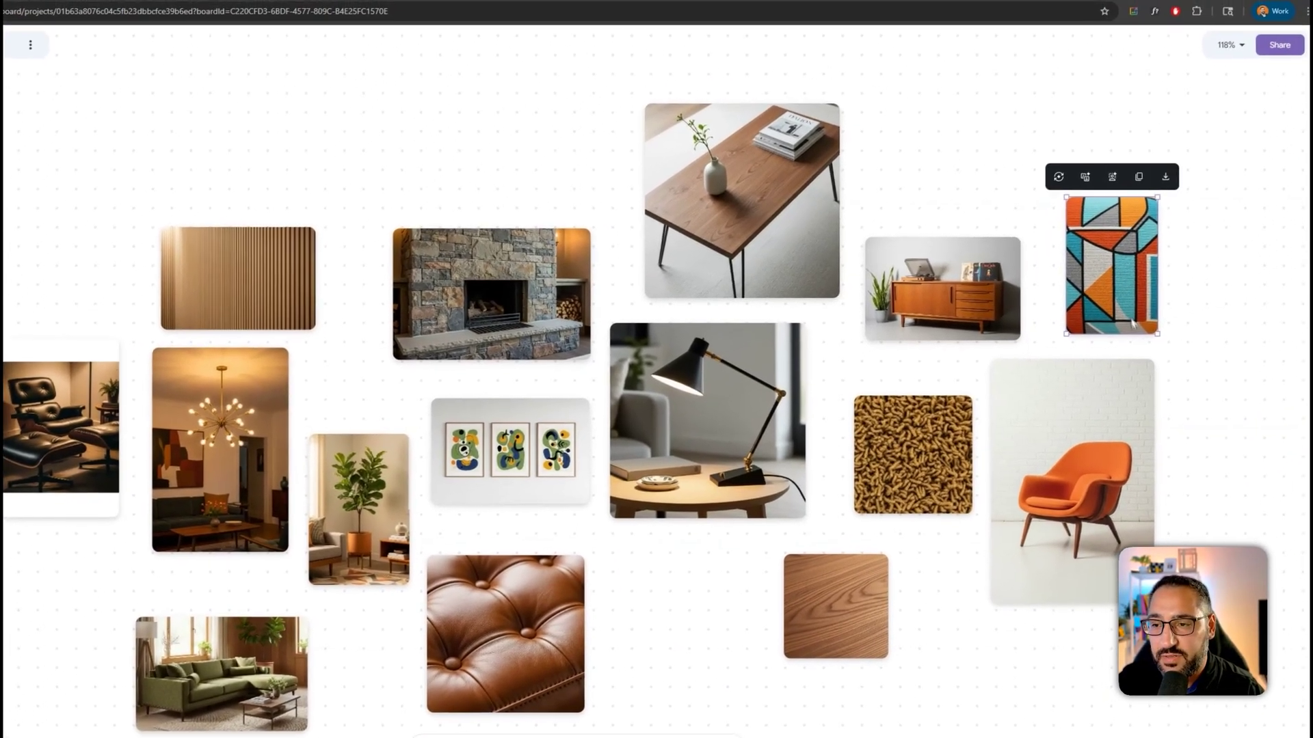
left_click(1186, 325)
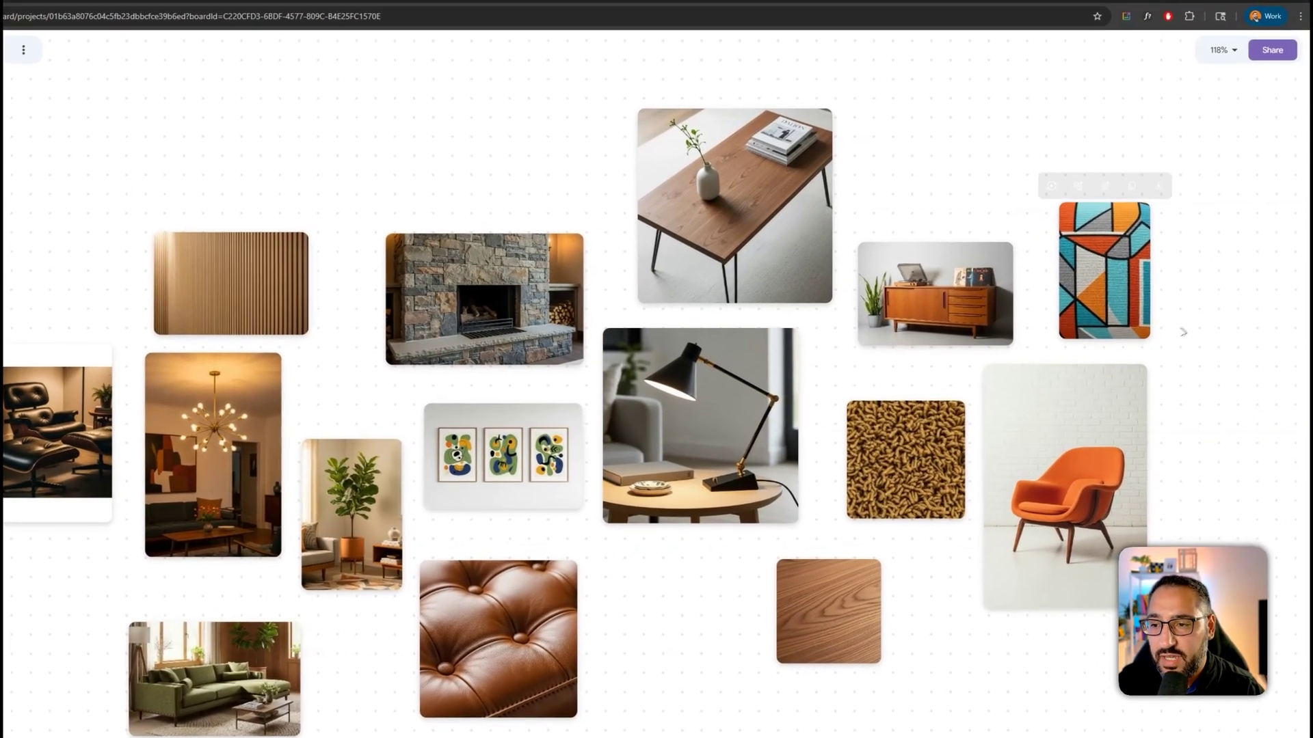
left_click_drag(1207, 284, 1099, 471)
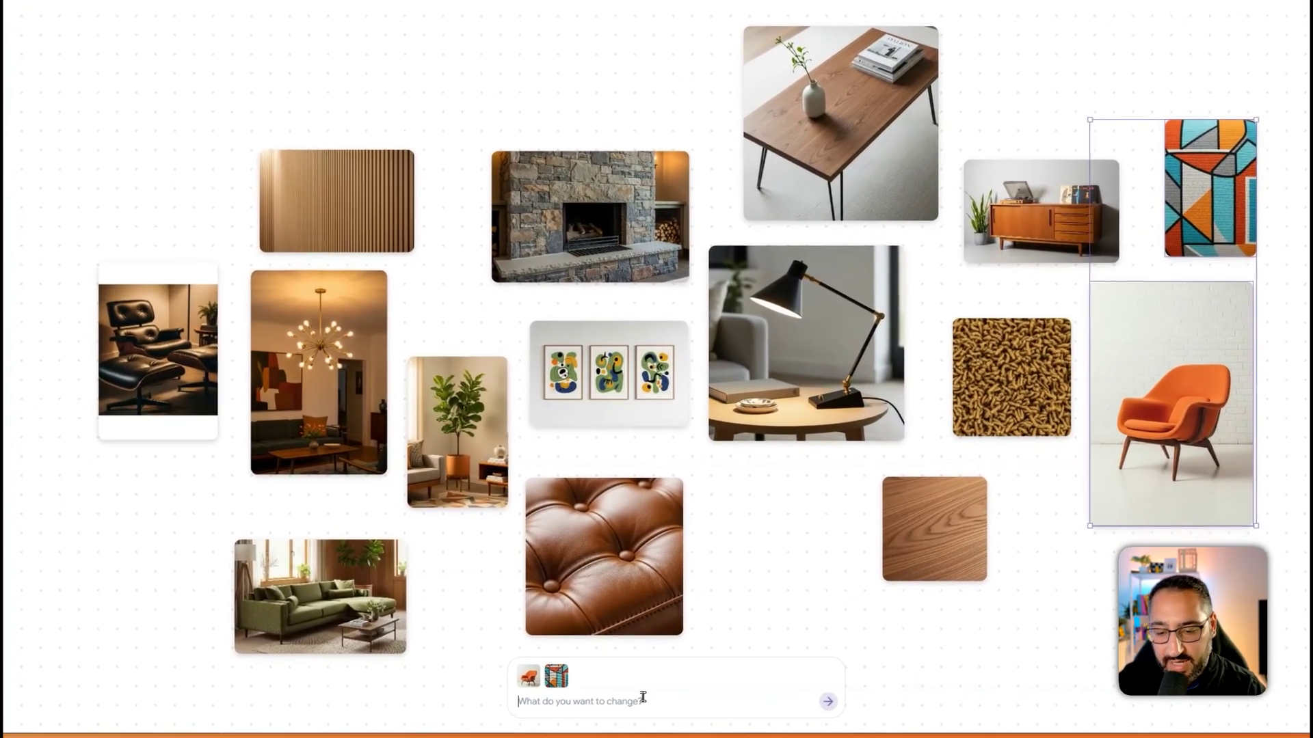
type("add this pattern fabric to the chair")
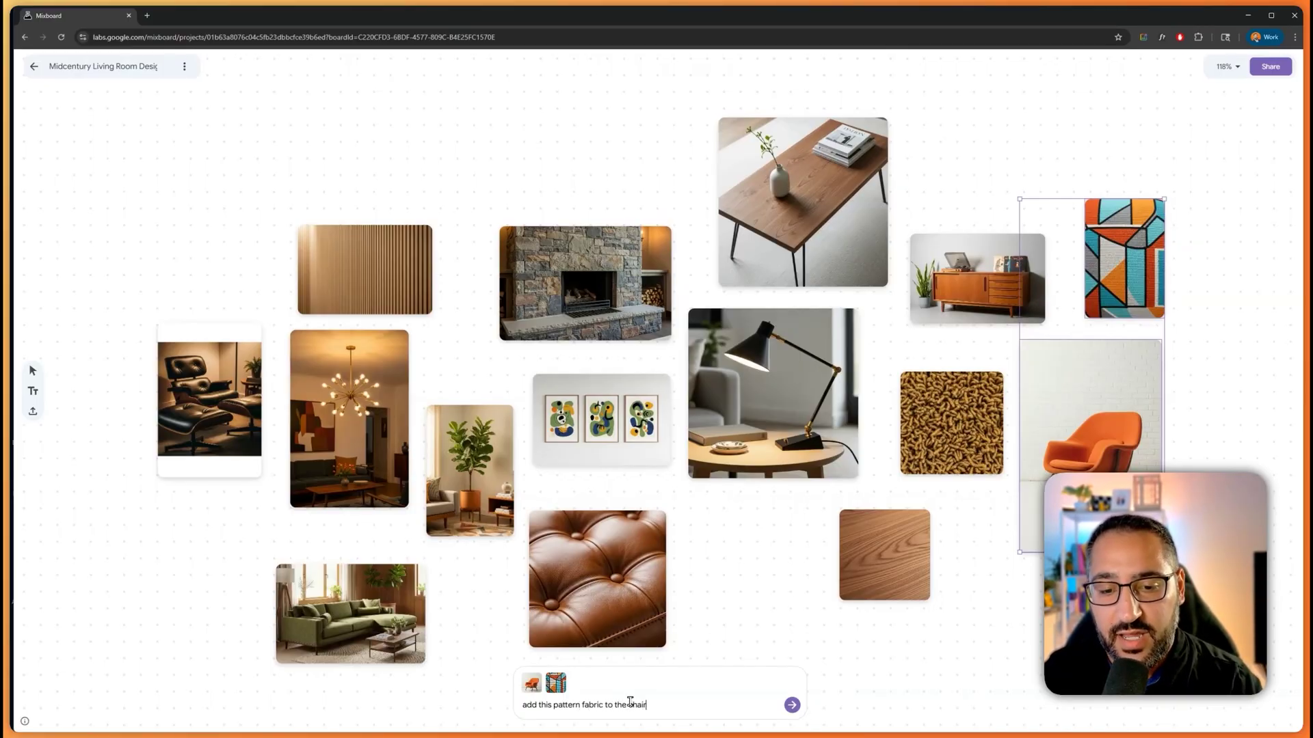
key("Return")
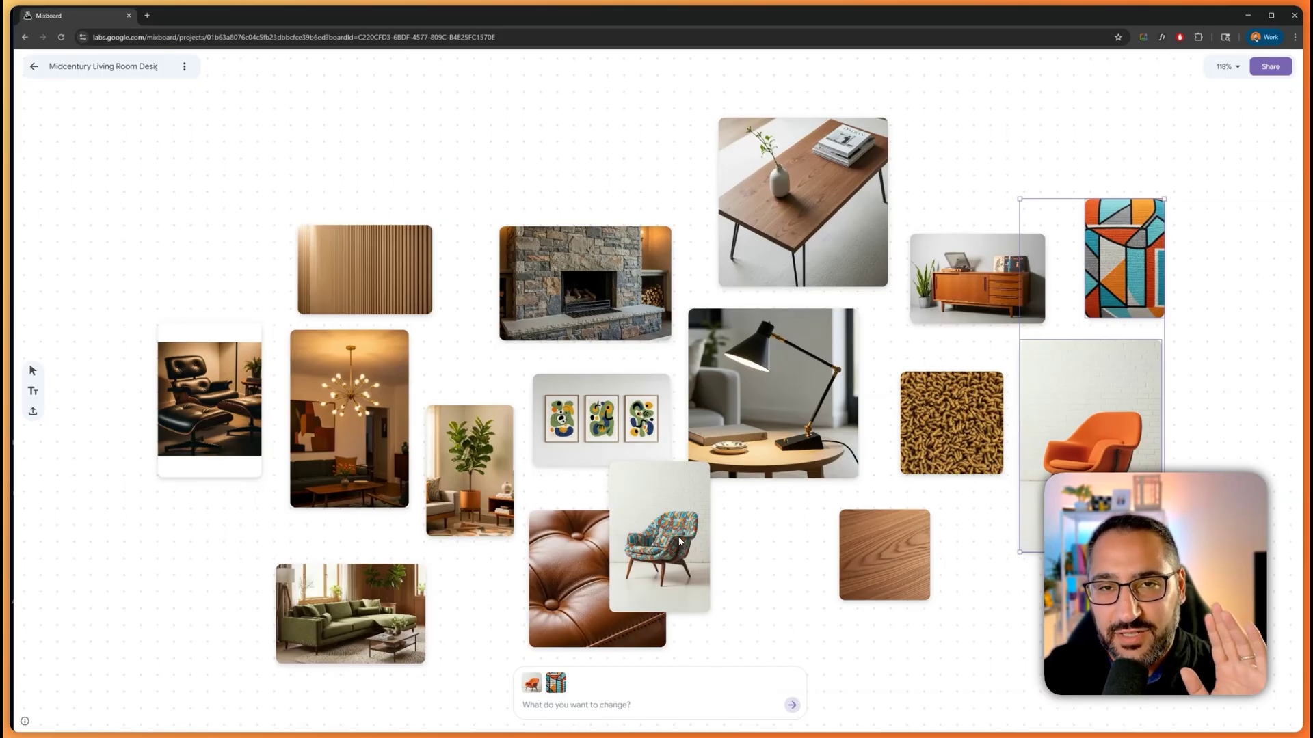
Enlarge the generated patterned armchair image and place it beside the orange armchair image with a small gap.
left_click_drag(679, 540, 1025, 164)
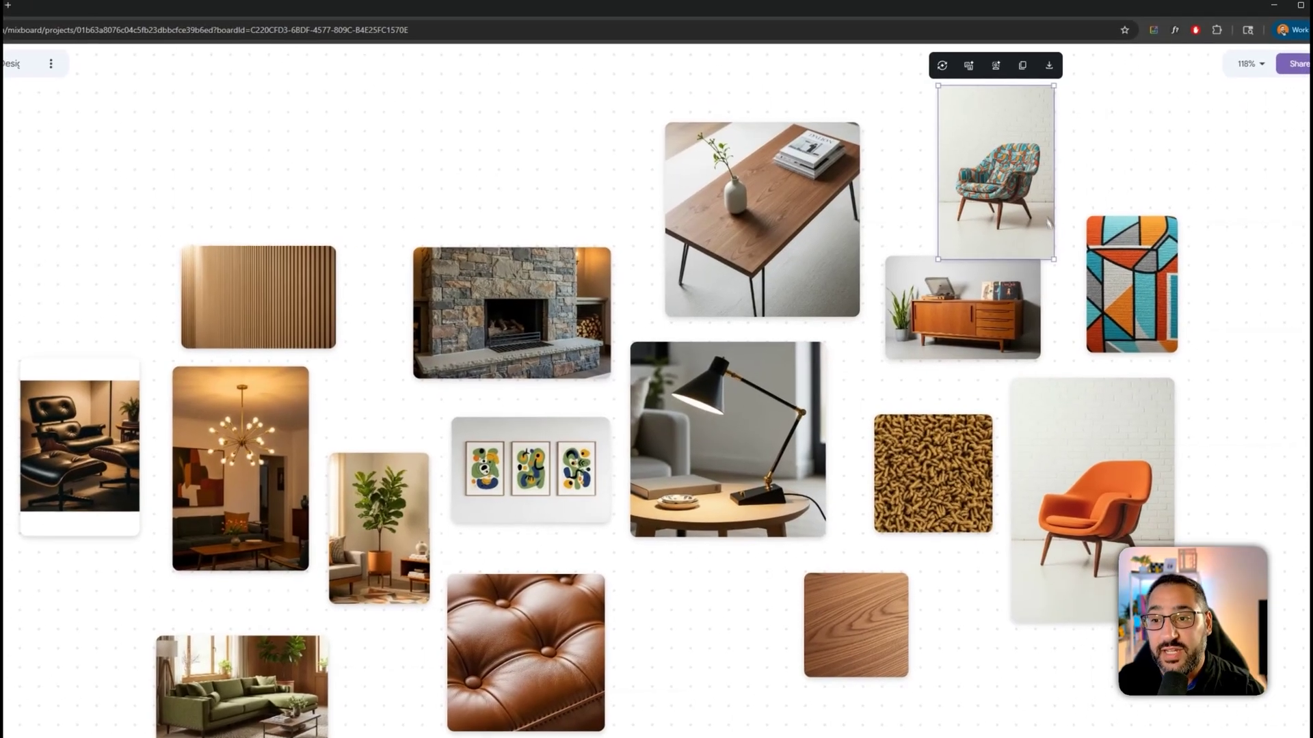
left_click_drag(1053, 260, 1120, 361)
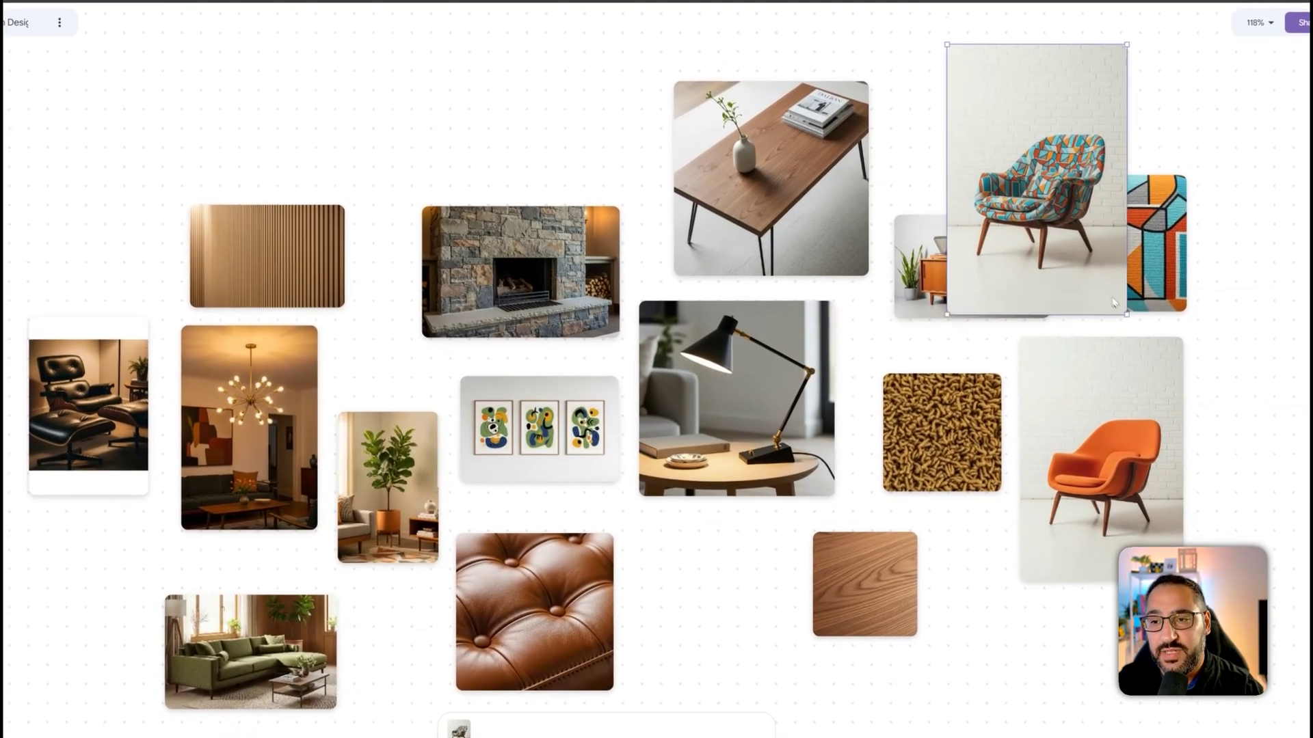
left_click_drag(963, 202, 1145, 410)
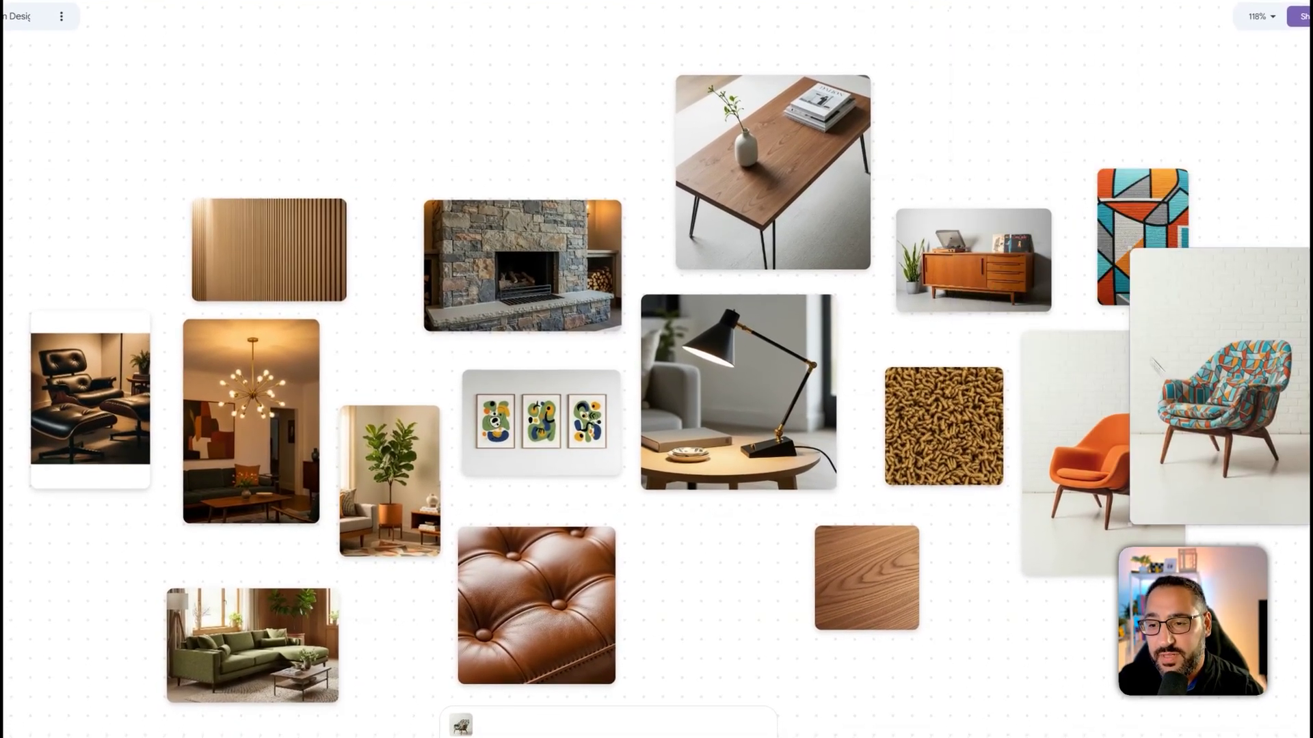
left_click_drag(1152, 361, 1165, 417)
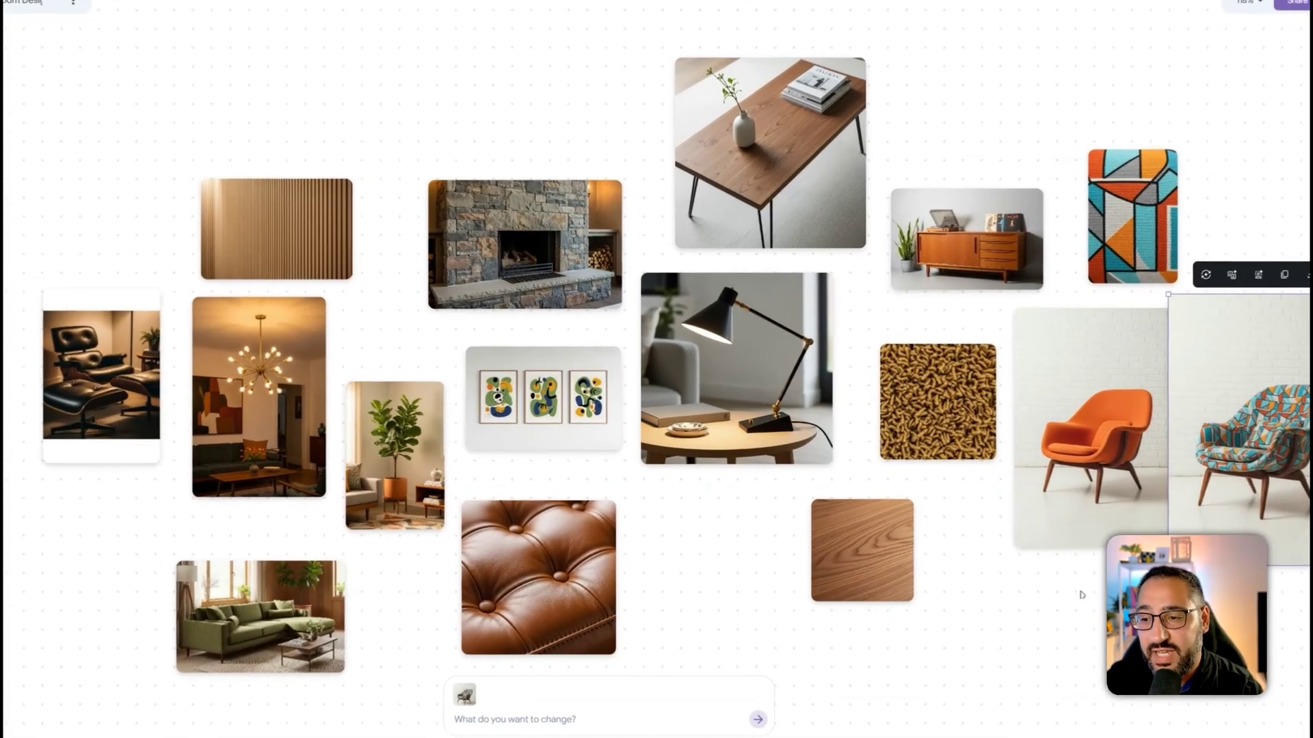
left_click_drag(1081, 596, 977, 589)
left_click_drag(1122, 407, 1152, 401)
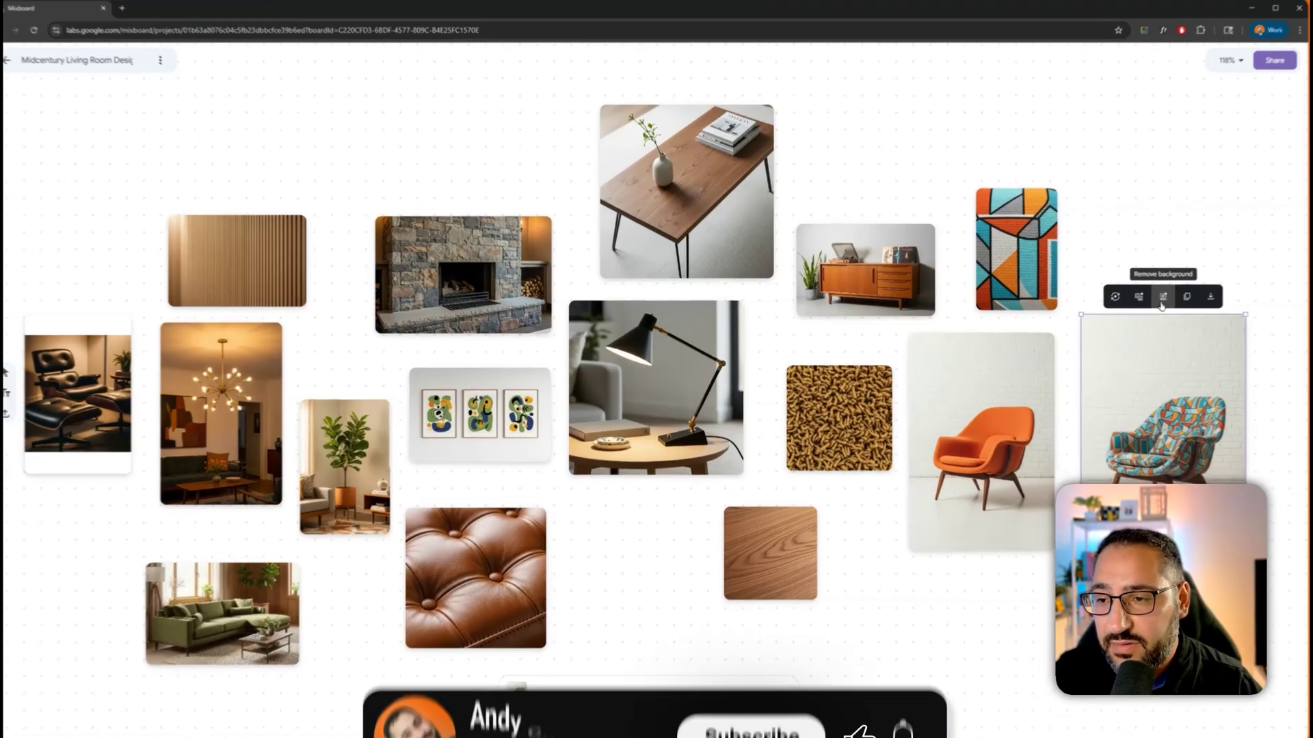
Remove the background from the patterned armchair image and place the cutout above the original image.
left_click(1161, 300)
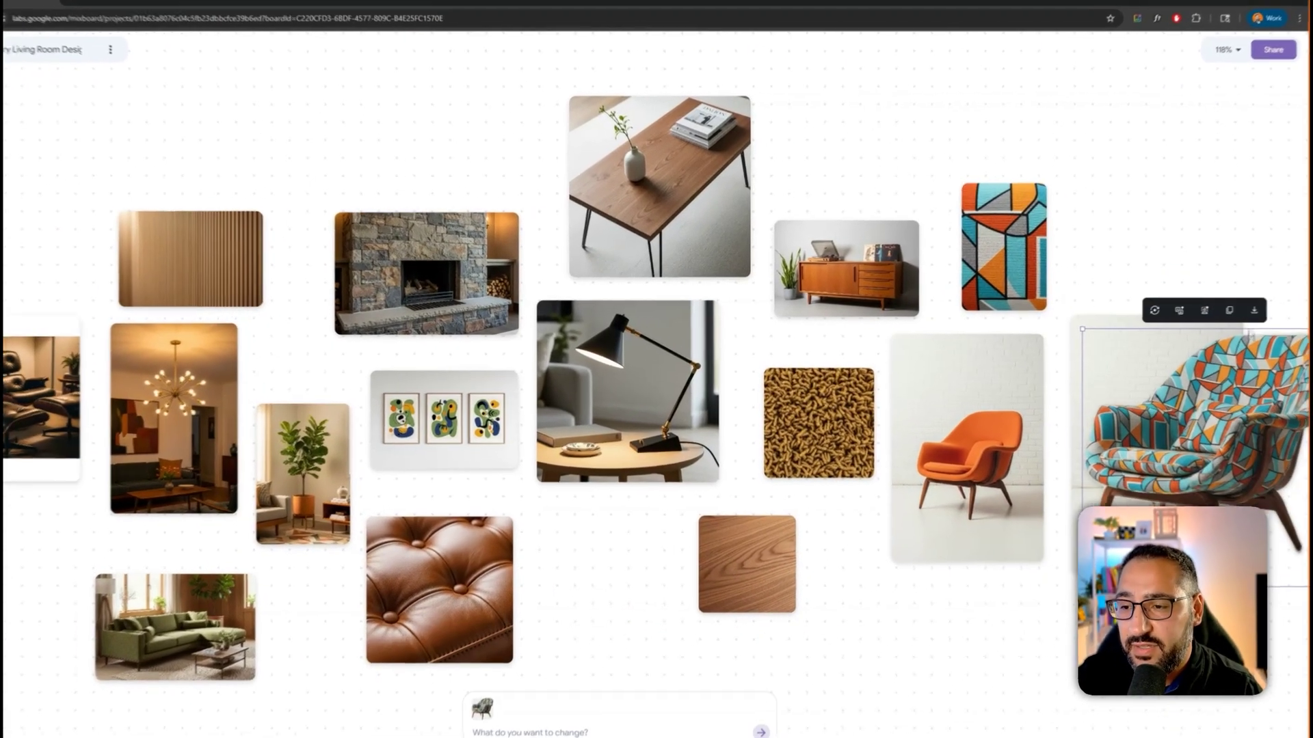
left_click_drag(1239, 521, 1209, 277)
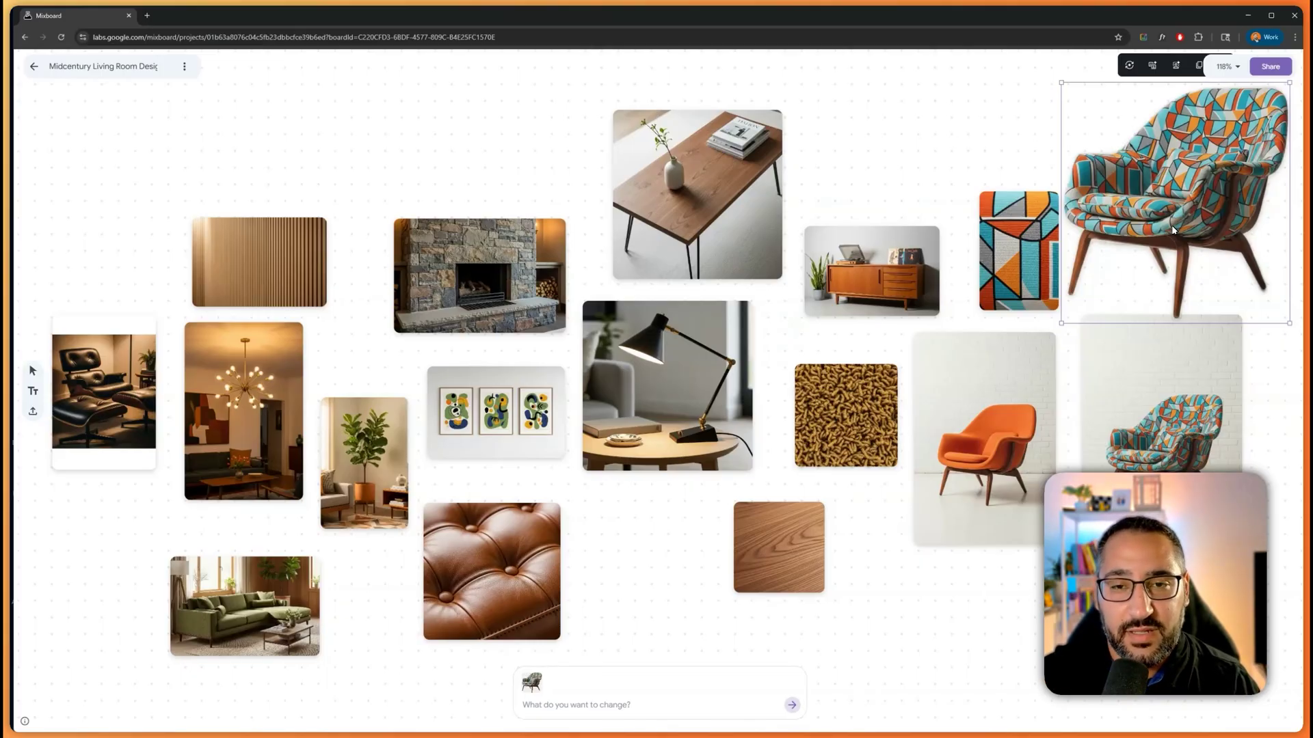
left_click_drag(1172, 230, 974, 235)
left_click_drag(896, 238, 895, 239)
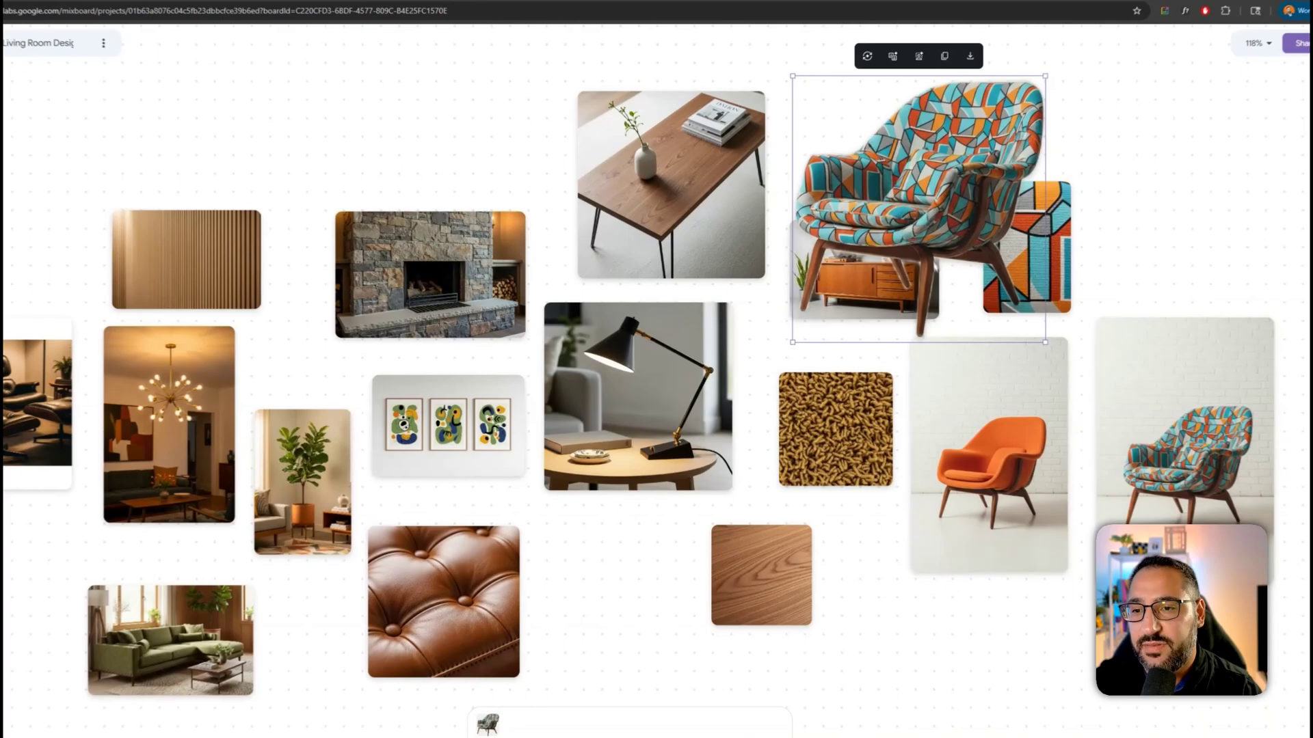
left_click_drag(872, 292, 1136, 262)
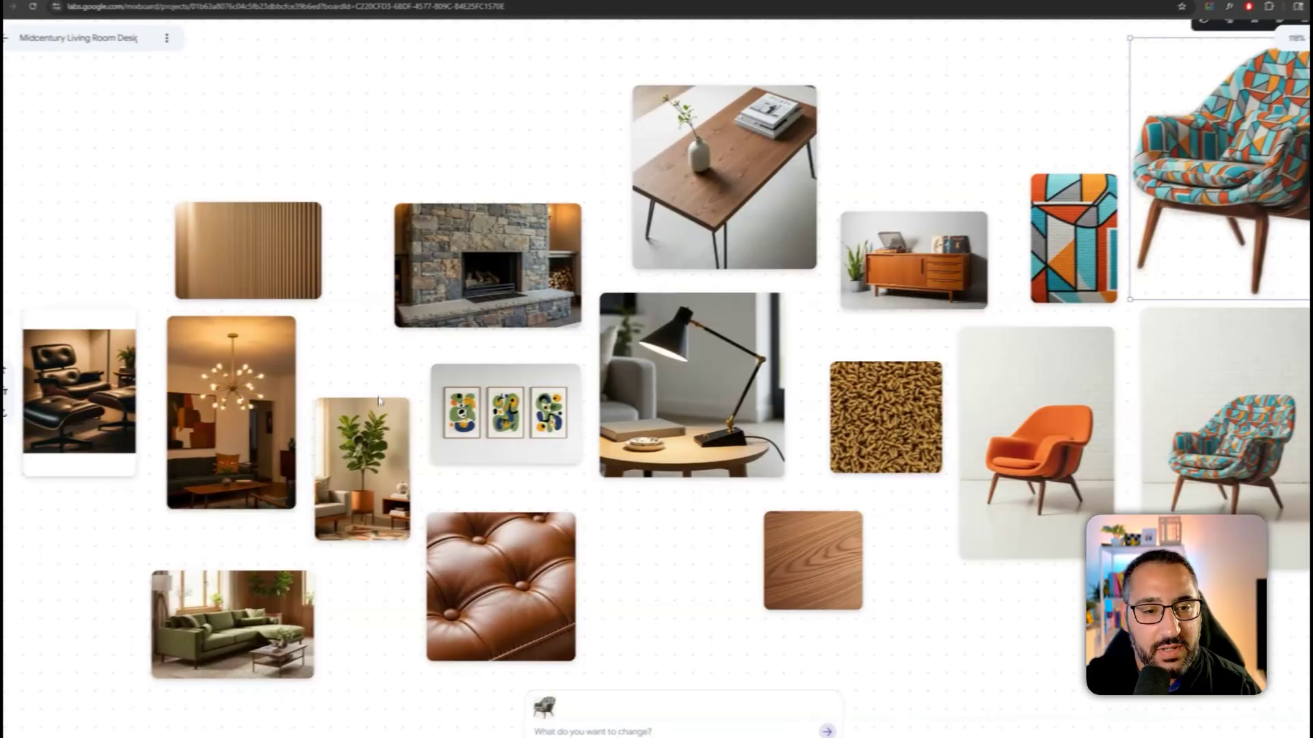
Select the potted plant and chandelier room images and generate a combined image with the prompt "add the plant into this room".
left_click(380, 479)
left_click(270, 437, "shift")
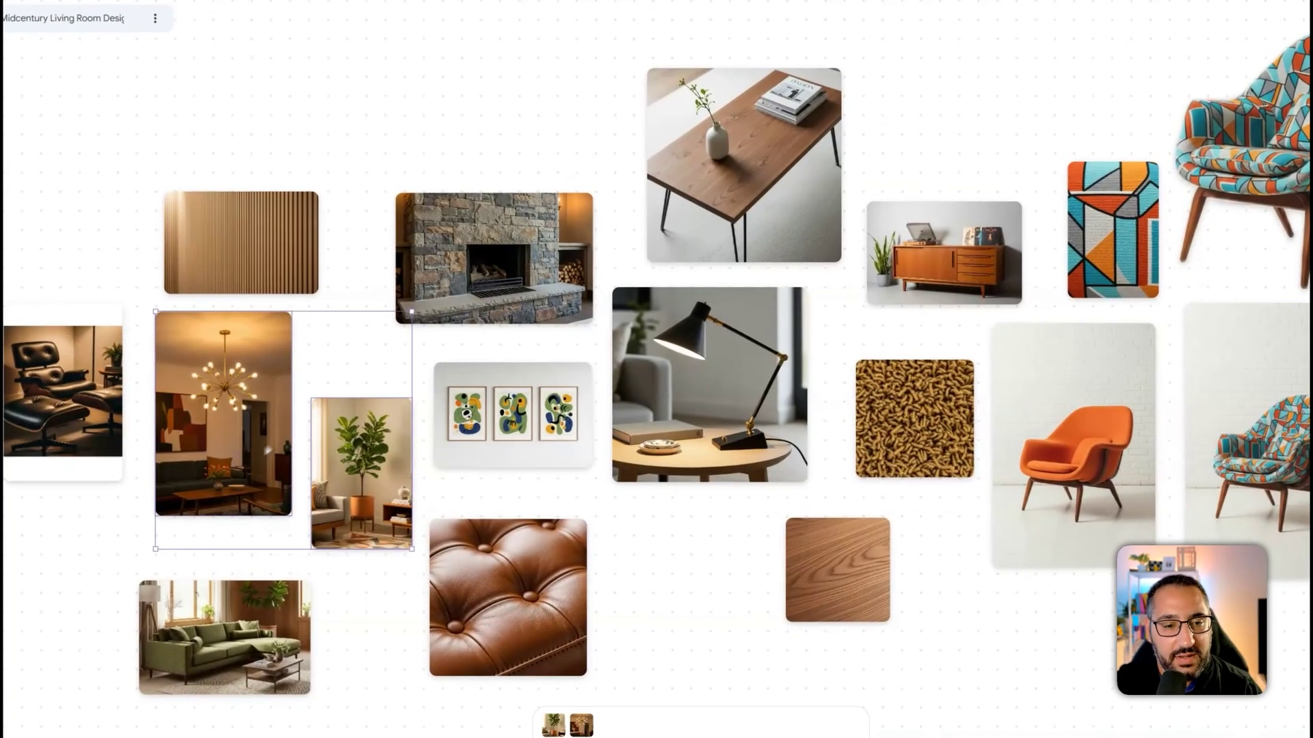
type("add the pla")
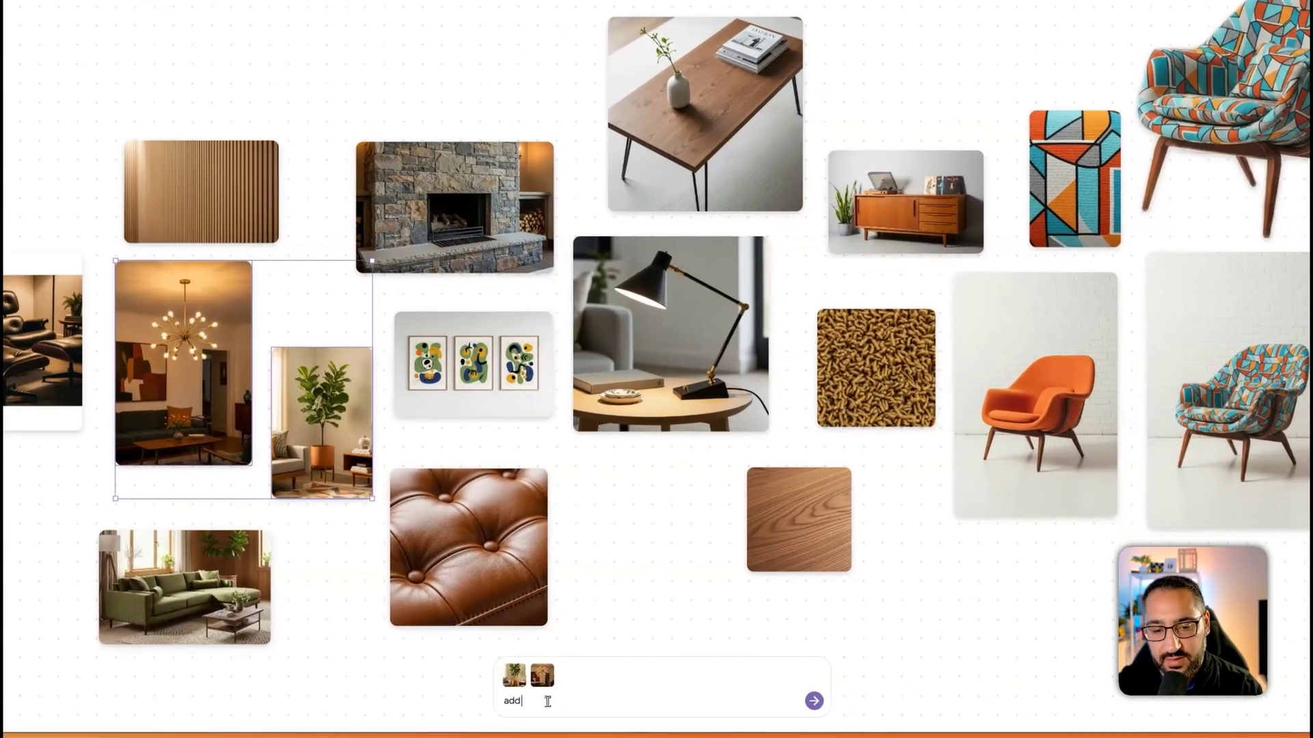
type("nt into")
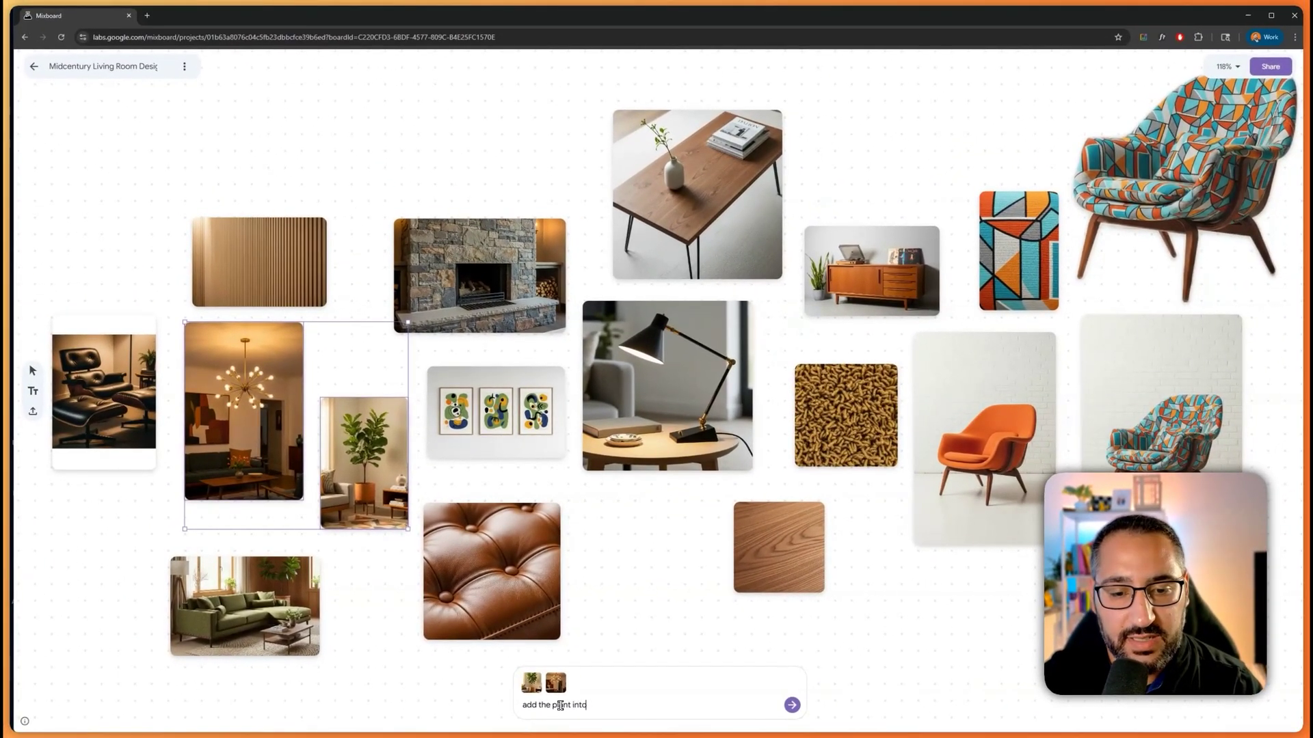
type(" the room")
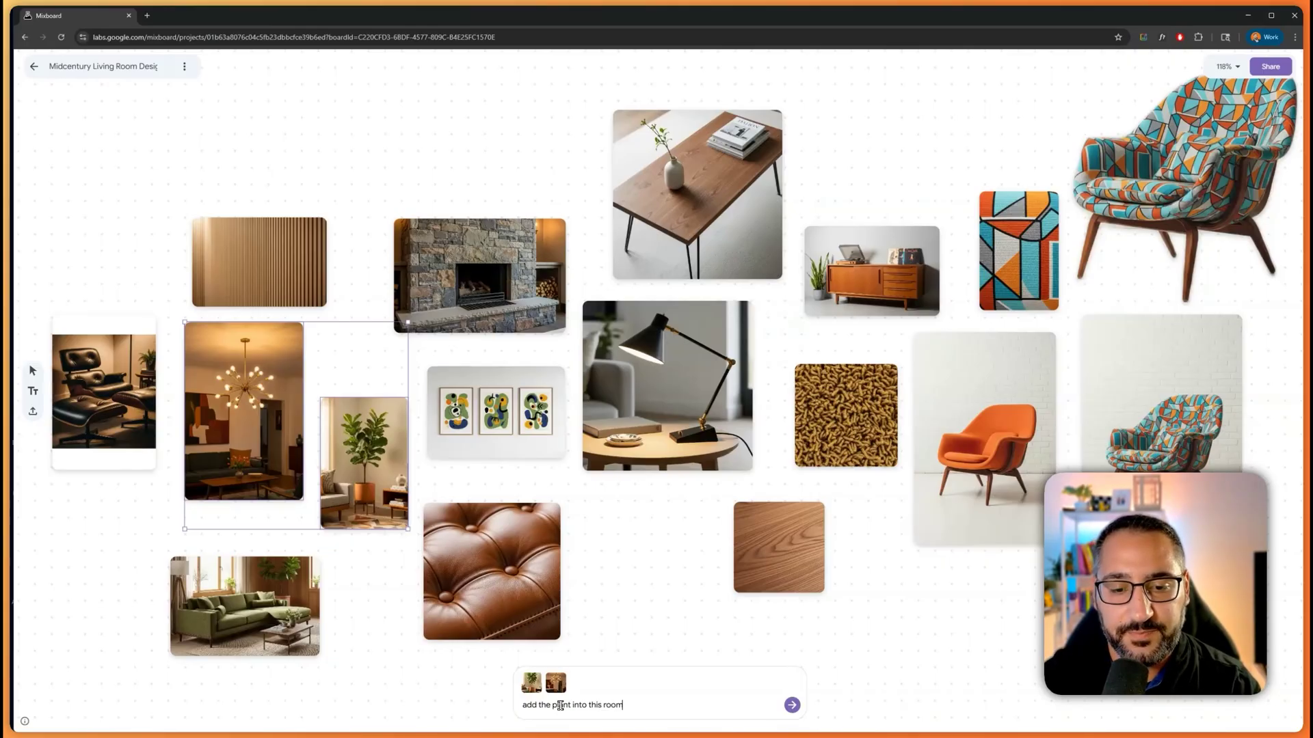
key("Return")
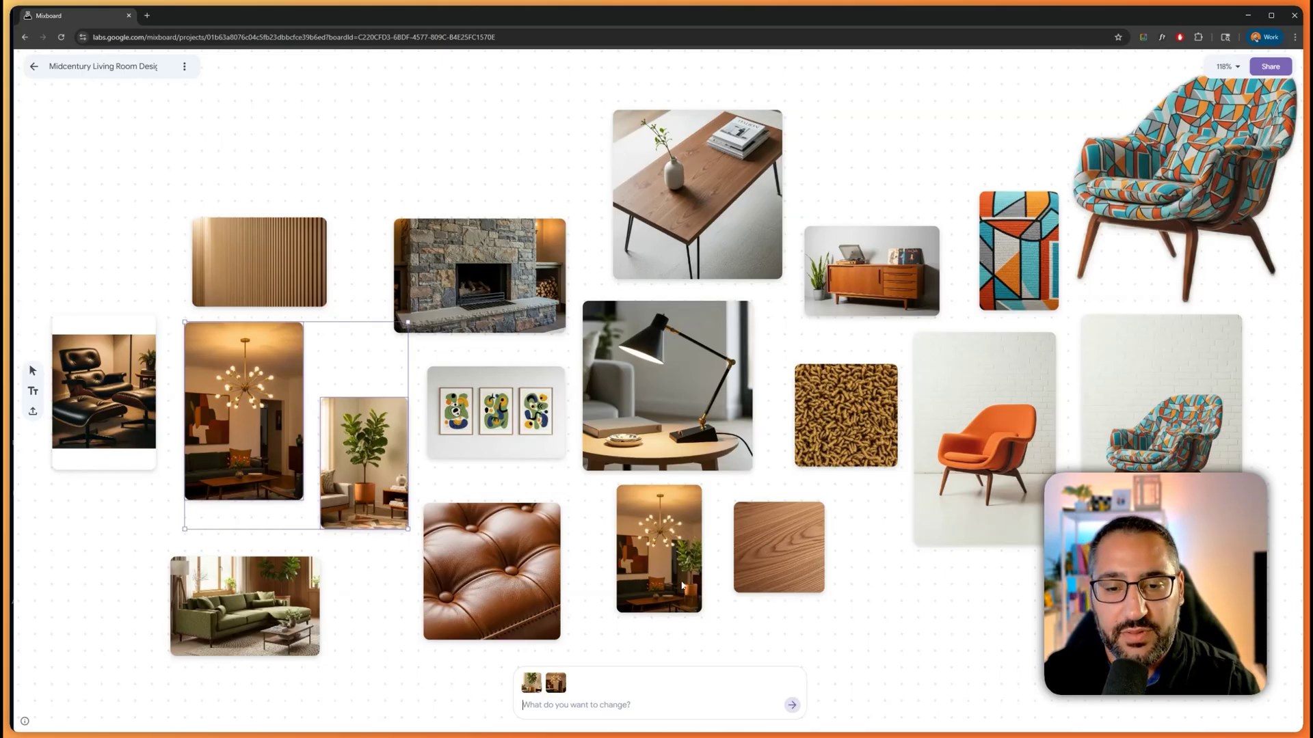
Select the generated room image with the plant and set the board zoom to 150 to examine it.
left_click(696, 603)
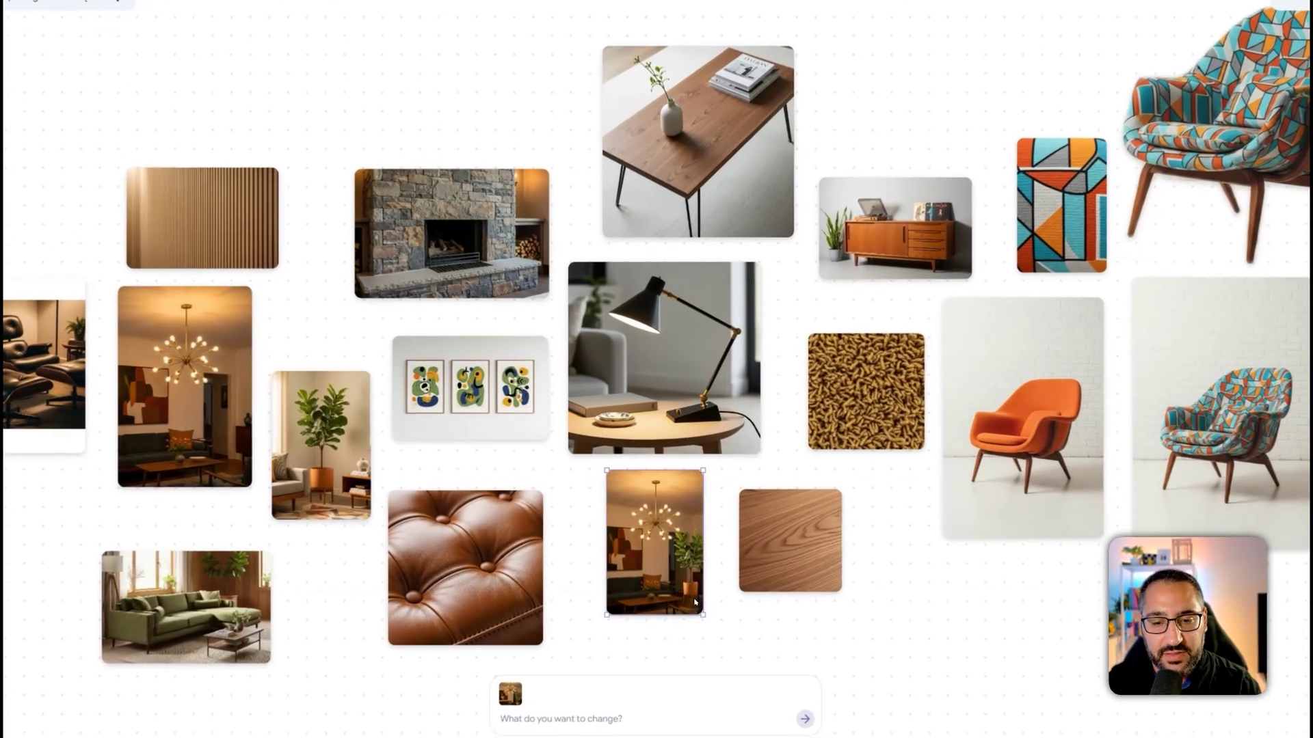
scroll(711, 602, "down", 3)
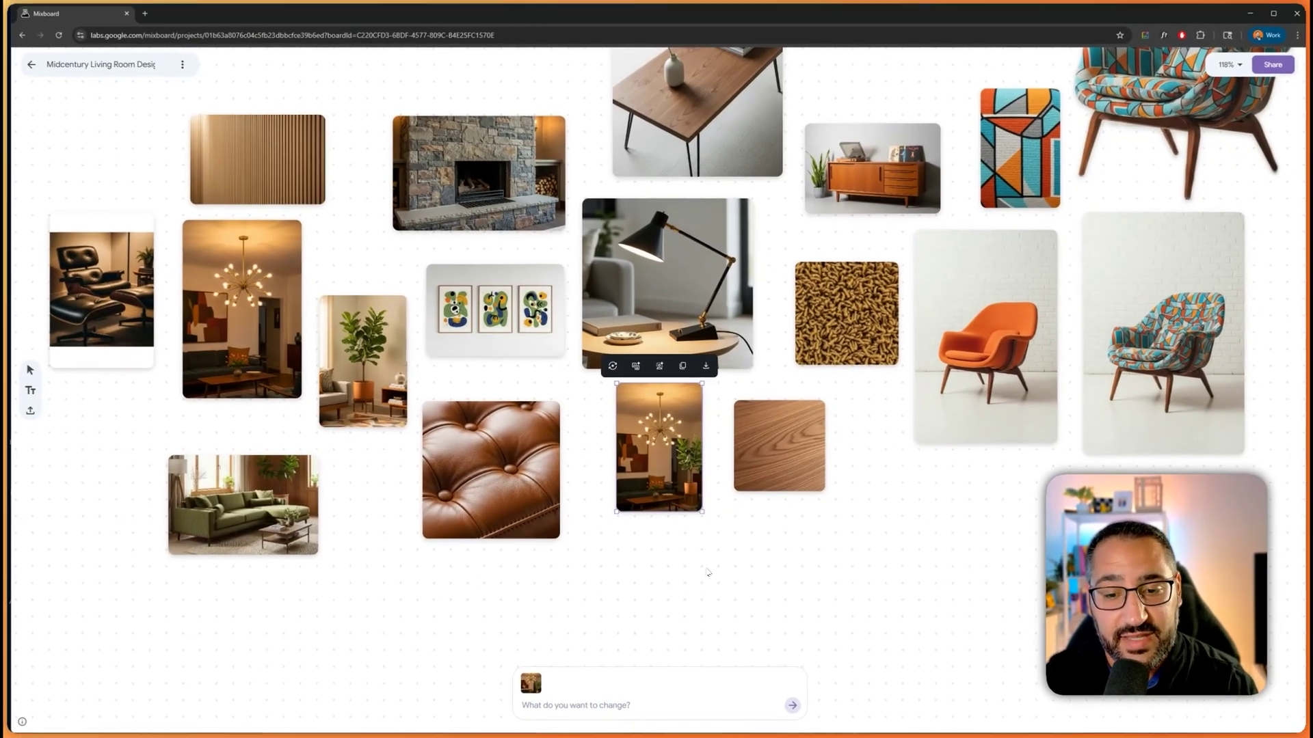
left_click(1227, 66)
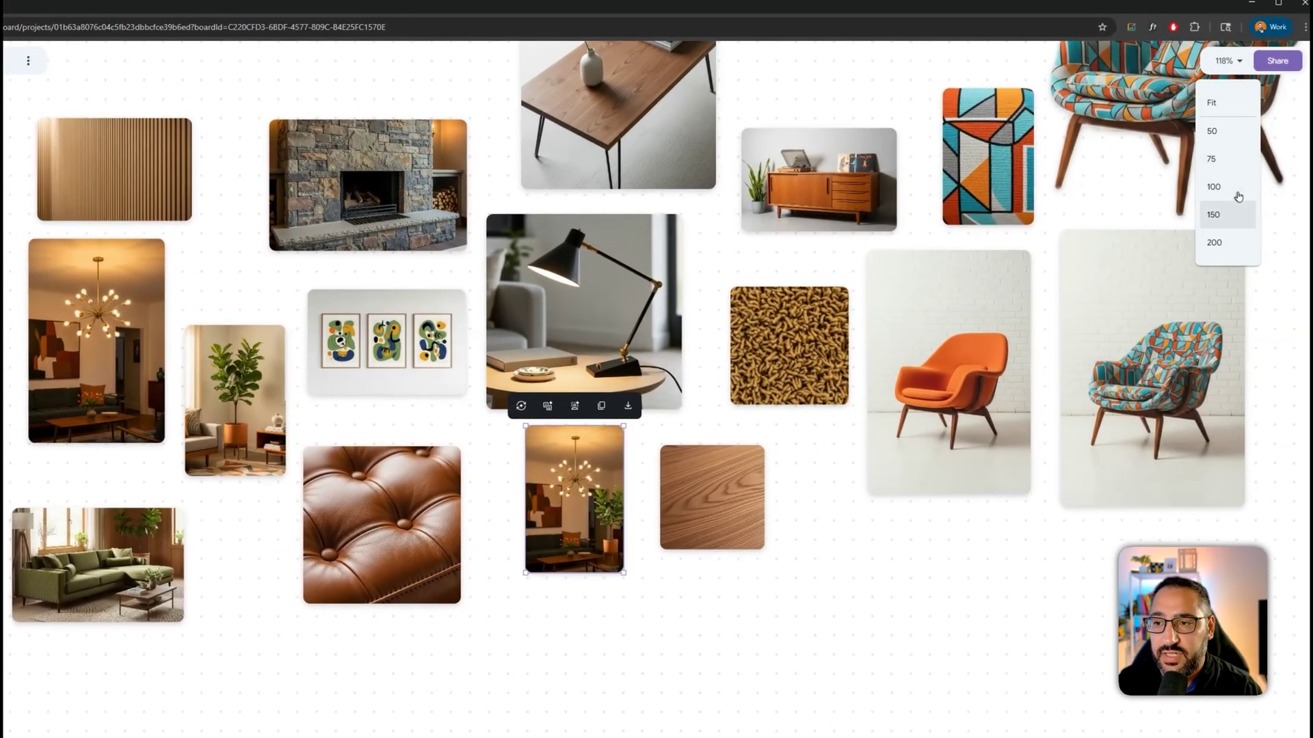
left_click(1233, 215)
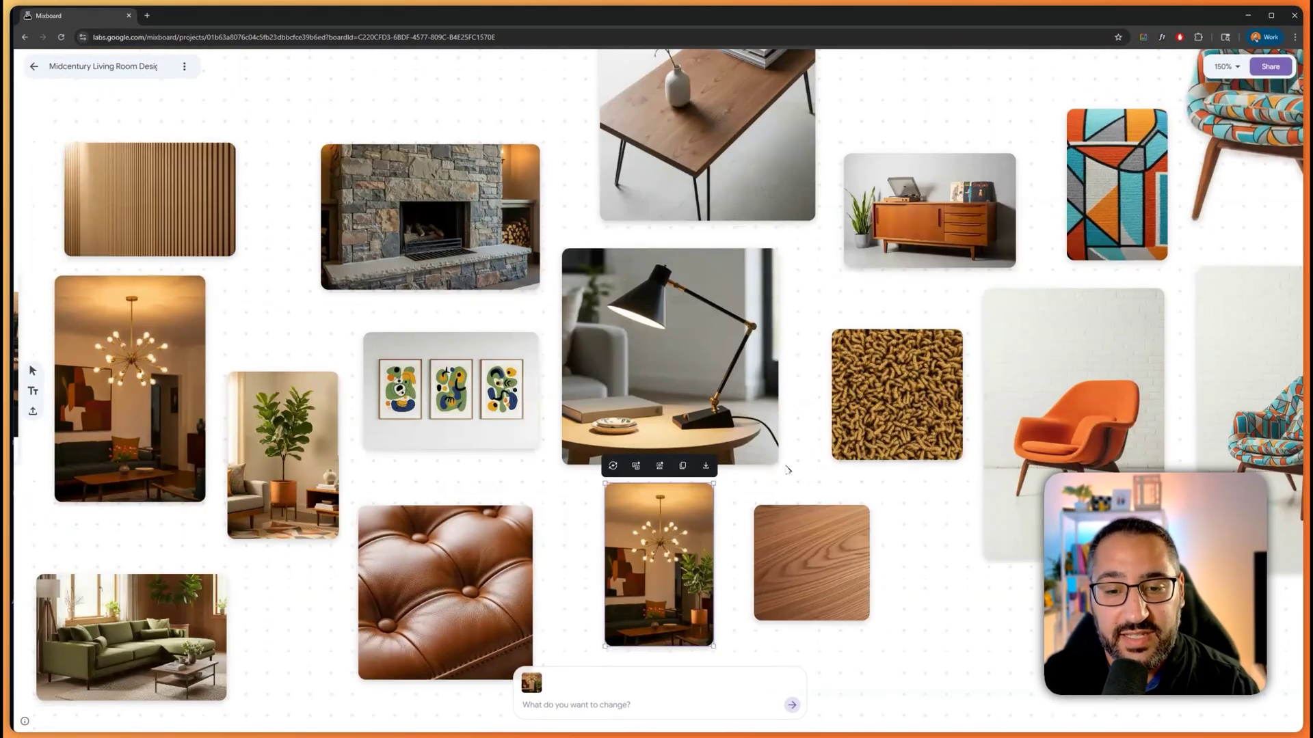
Combine the wooden table and desk lamp images with the prompt "add the lamp to the table", and place the enlarged result above the sideboard.
scroll(790, 482, "up", 1)
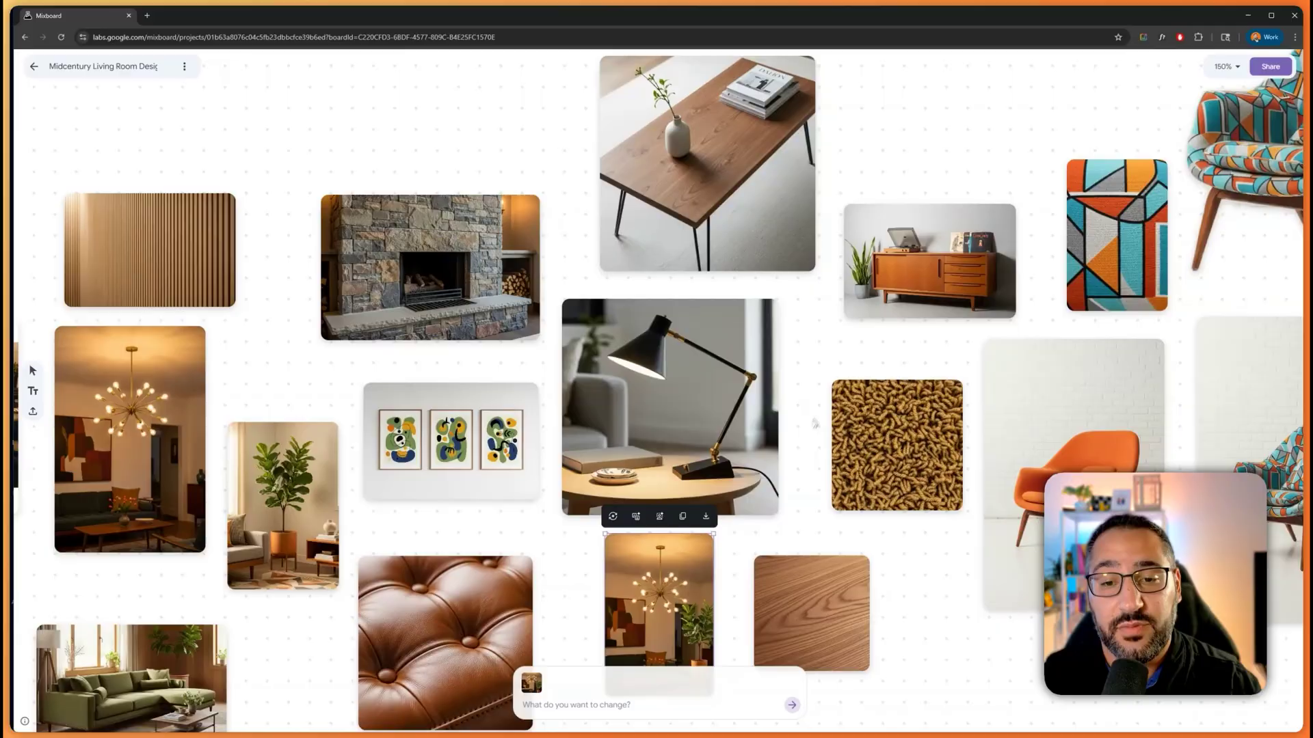
scroll(823, 402, "up", 1)
left_click(732, 403)
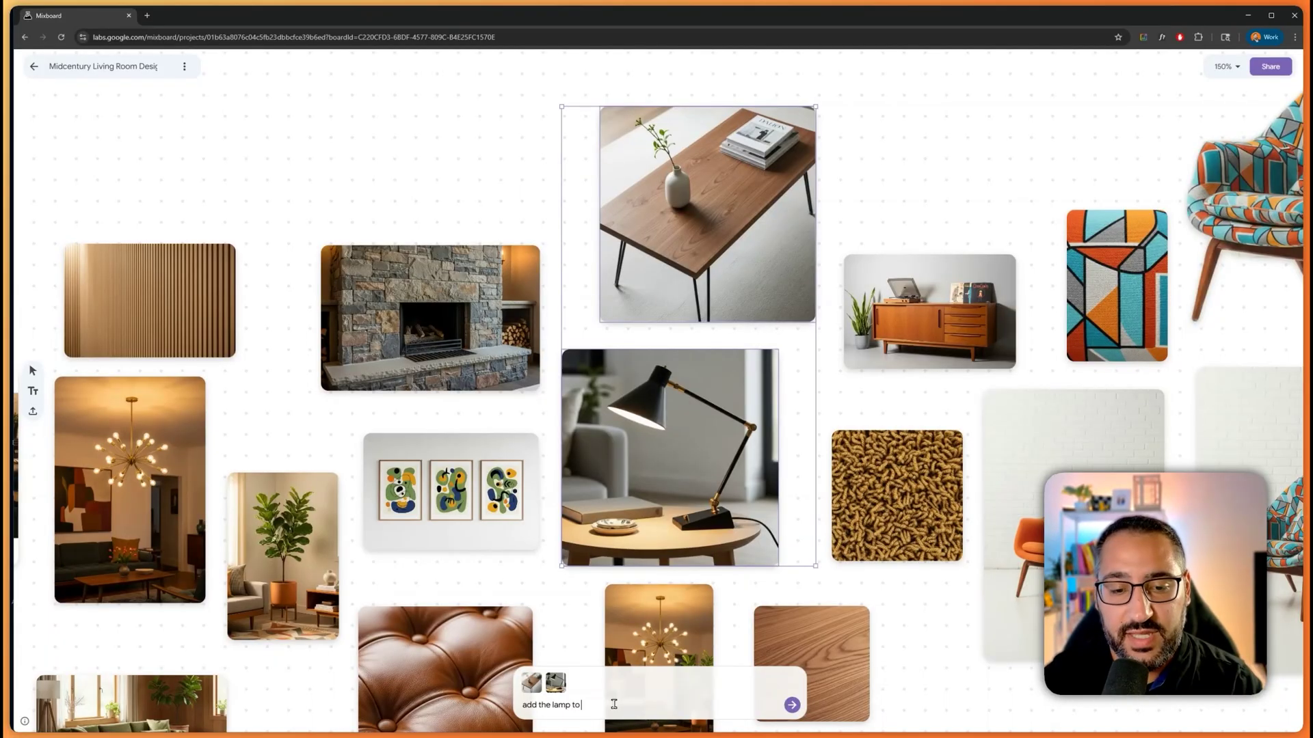
type(" the table")
key("Return")
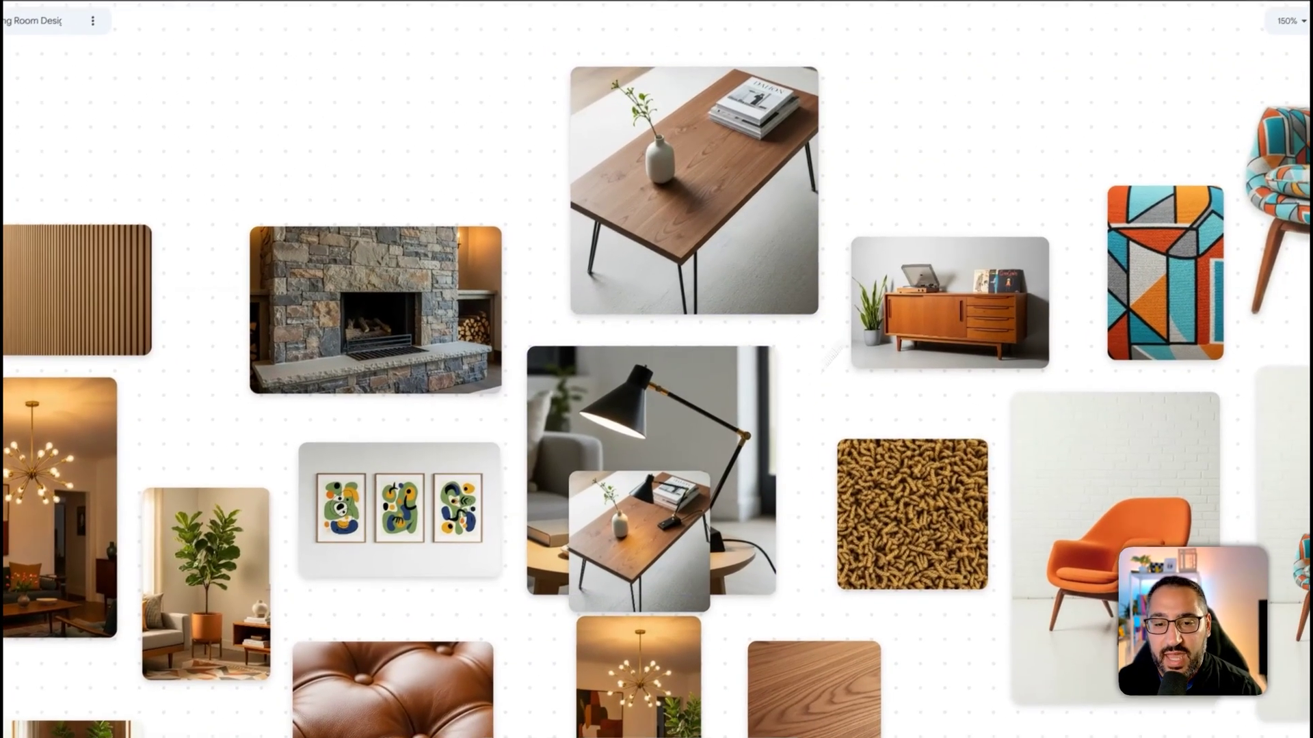
left_click_drag(698, 562, 1030, 117)
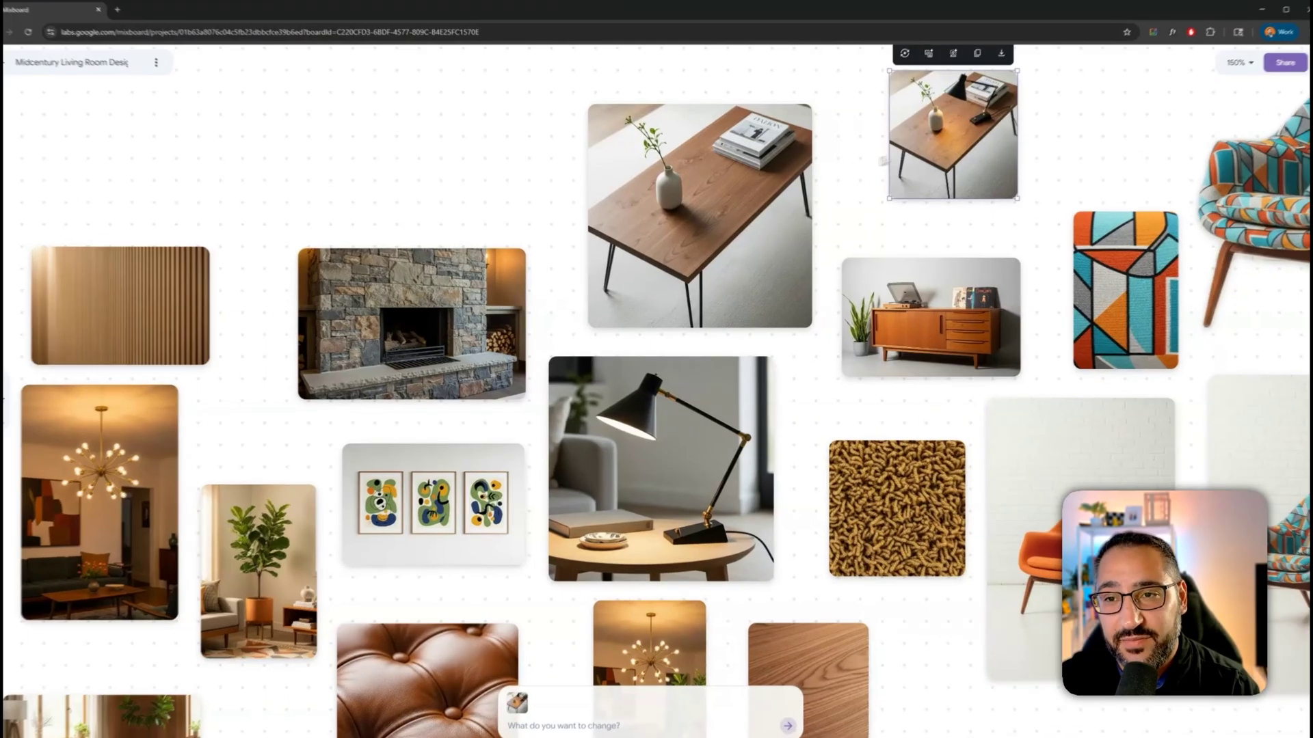
left_click_drag(956, 128, 1001, 267)
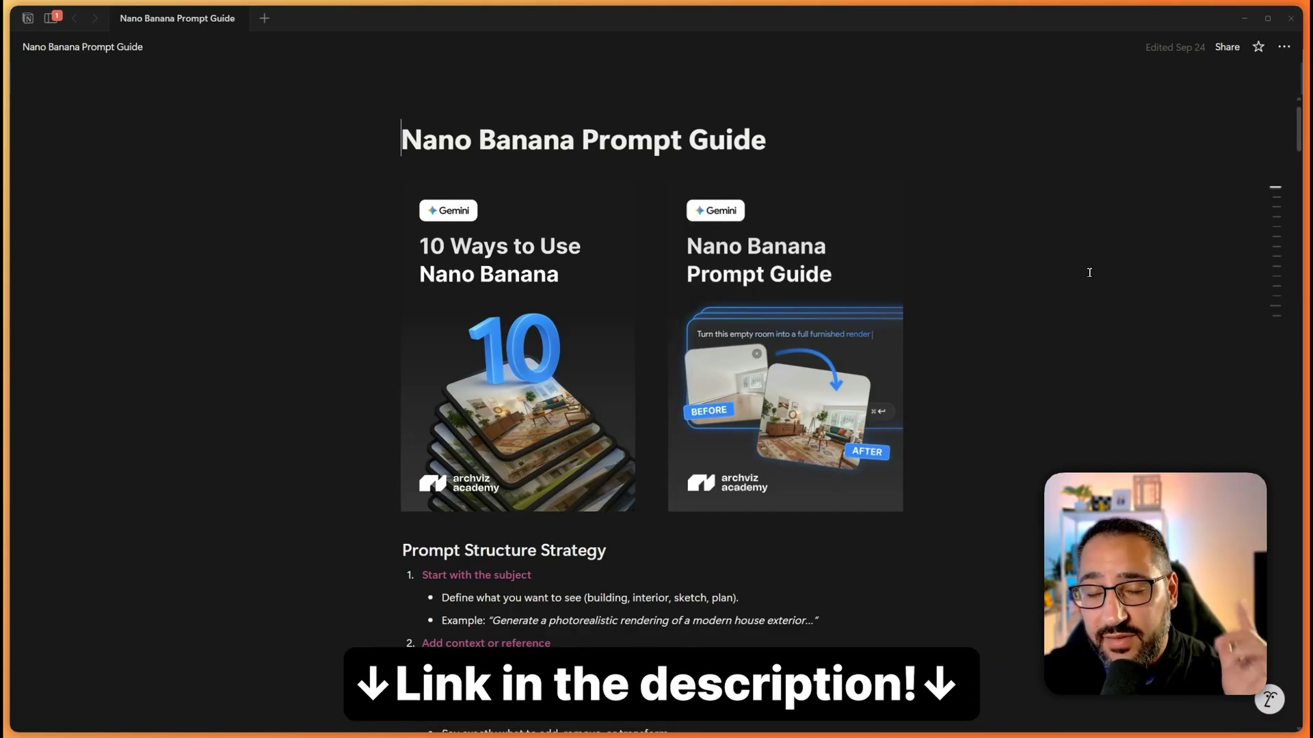
Switch to the Nano Banana Prompt Guide and read through the prompt structure strategy, the general formula and the first example prompt.
scroll(1089, 272, "down", 3)
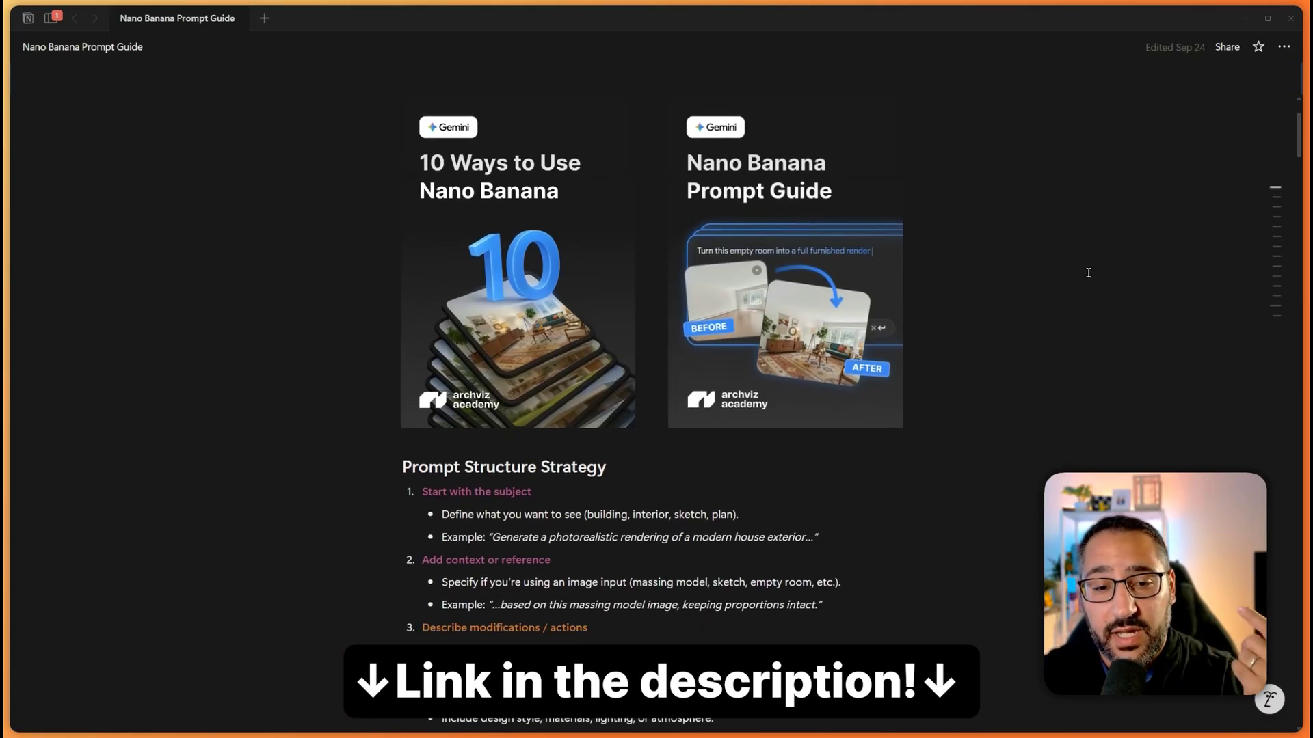
scroll(1088, 272, "down", 2)
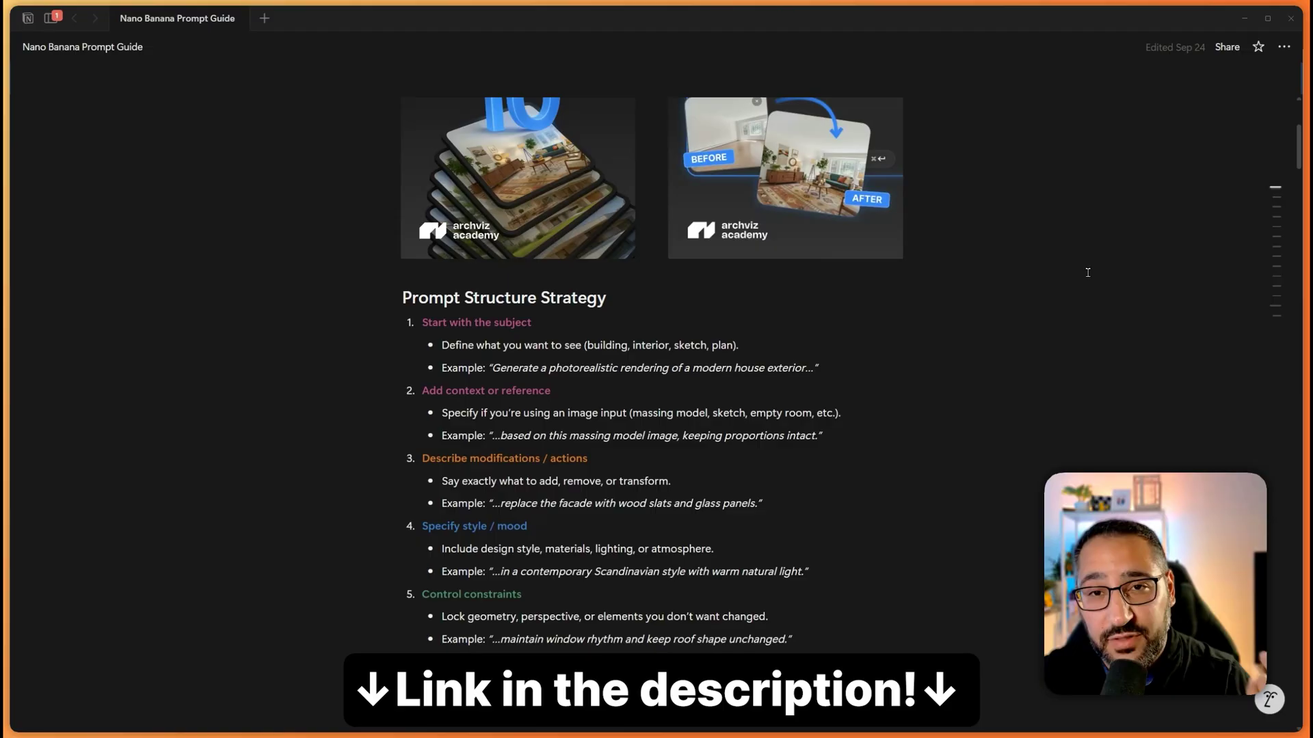
scroll(1088, 273, "down", 6)
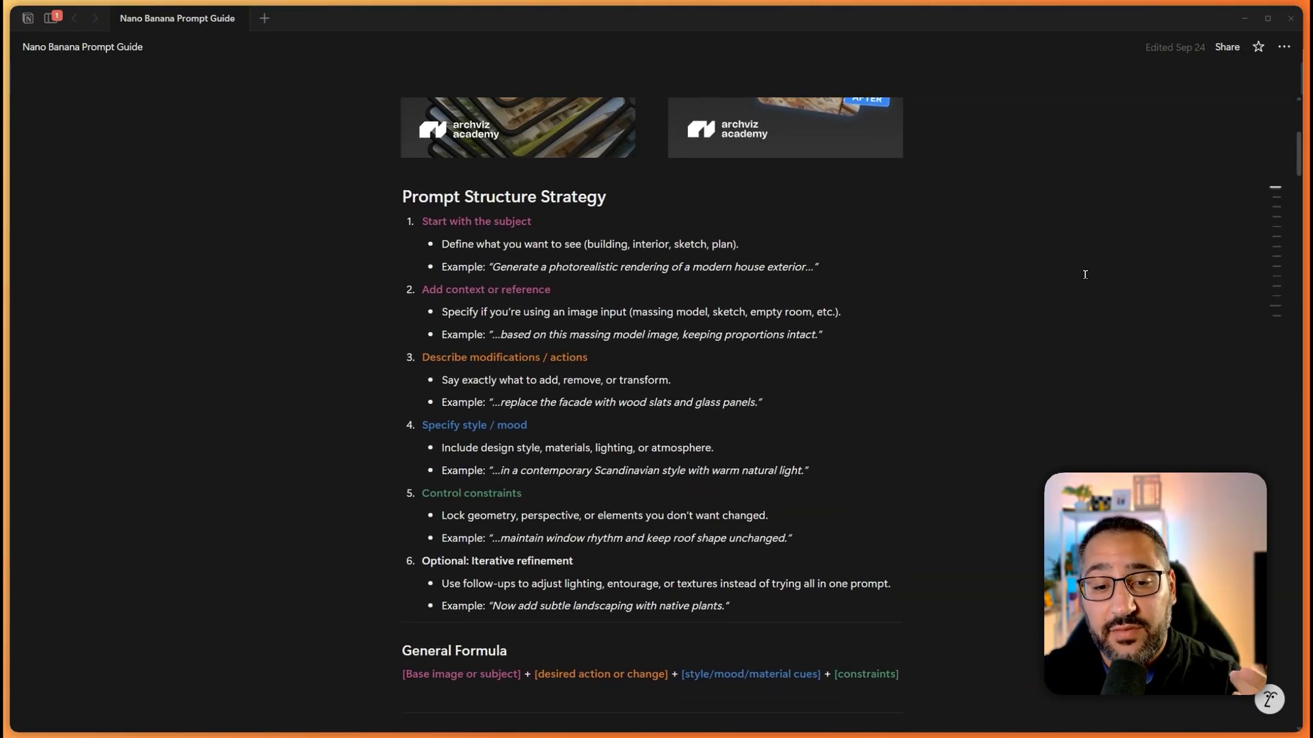
scroll(1084, 274, "down", 6)
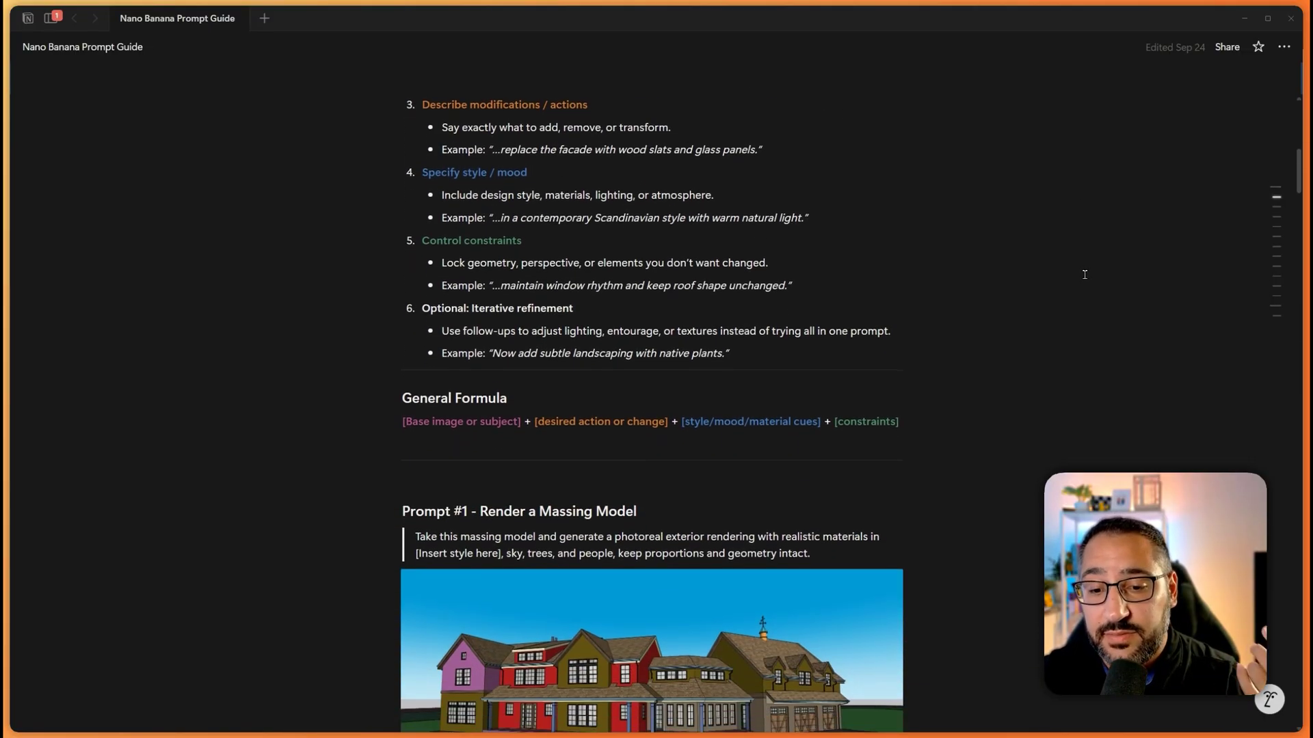
scroll(1082, 275, "down", 2)
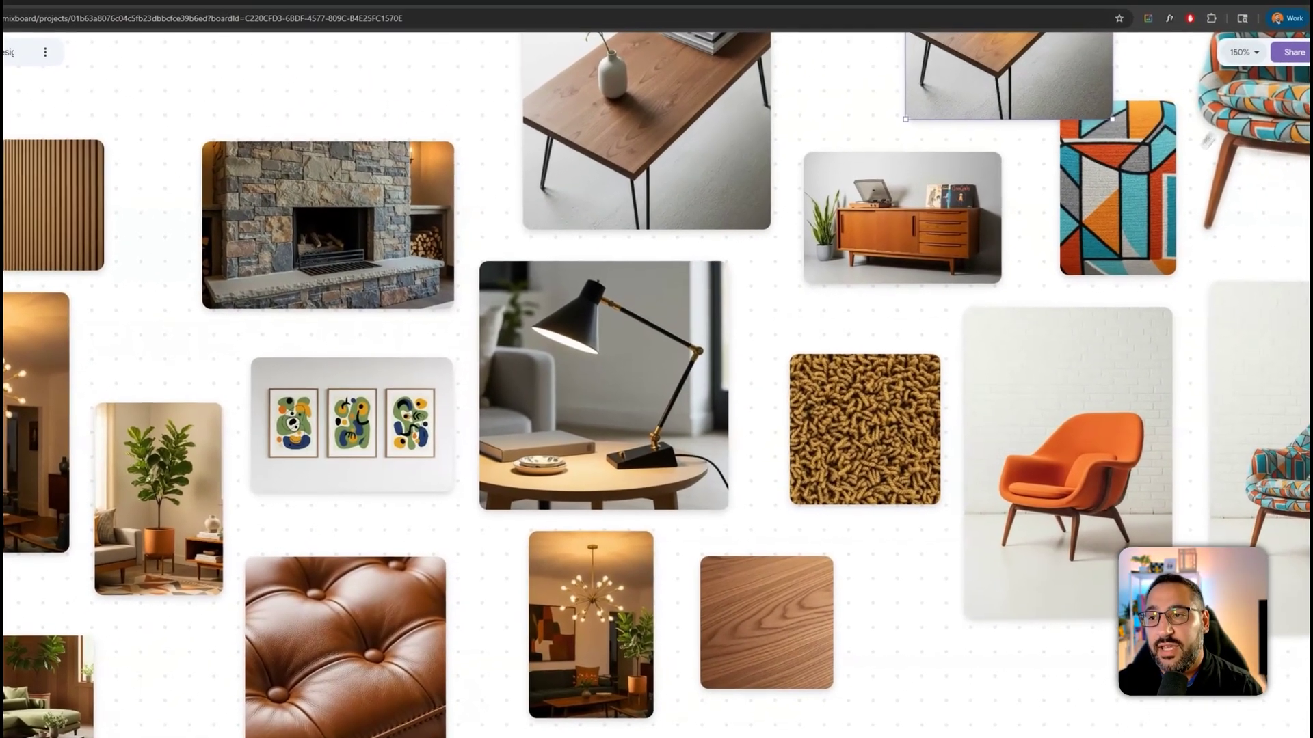
Set the living room board's zoom to 100, leave the board and start a new project.
left_click(1278, 20)
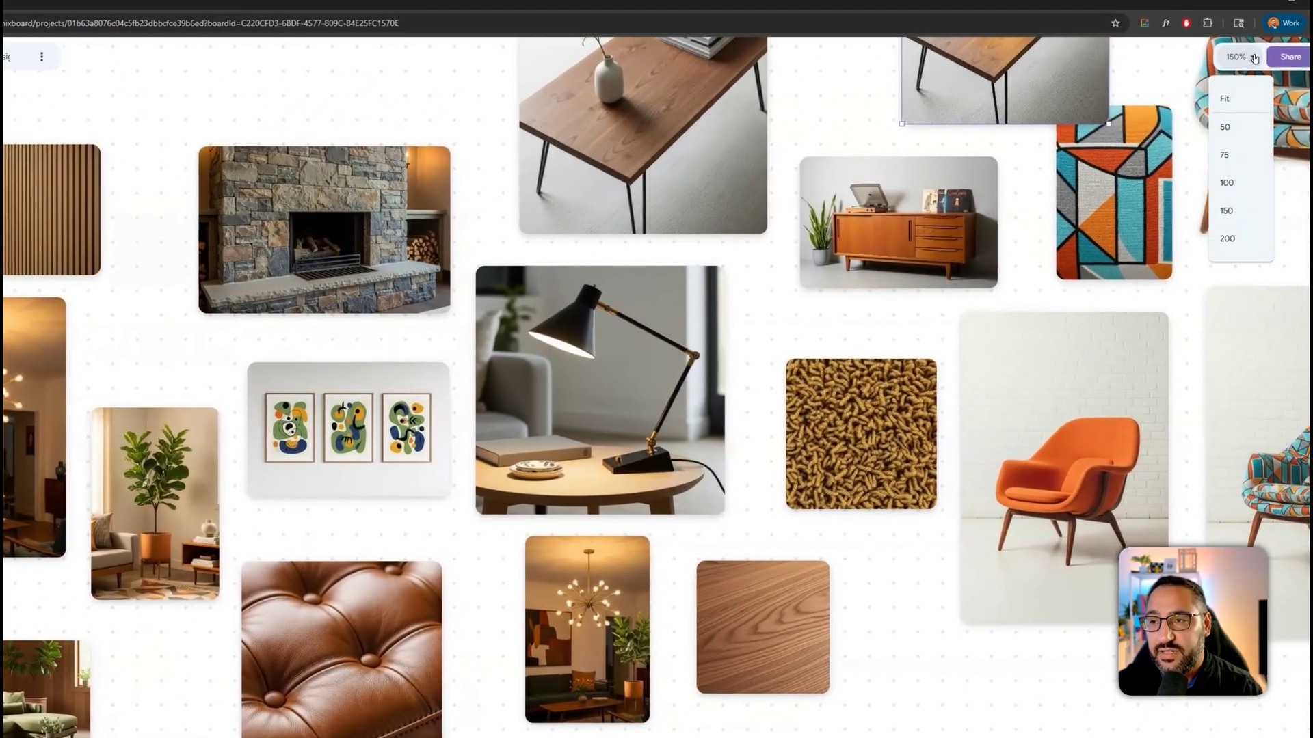
left_click(1245, 147)
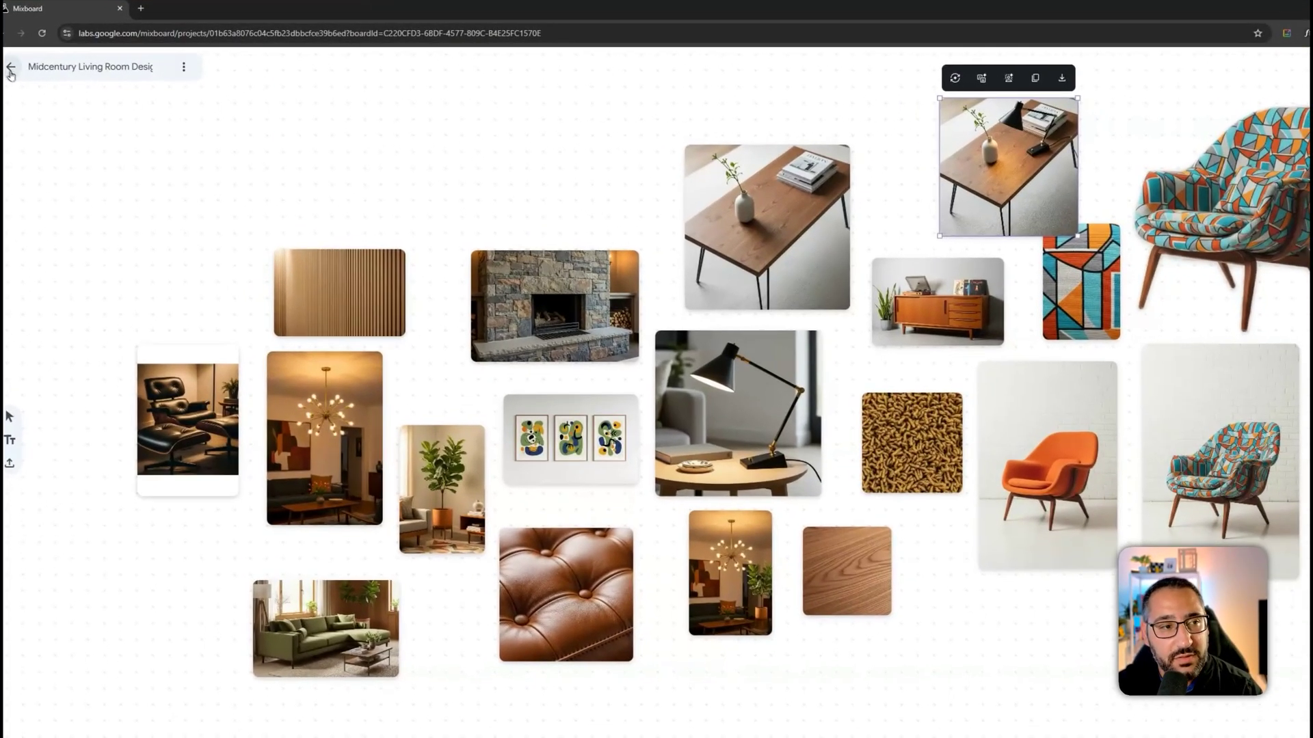
left_click(10, 68)
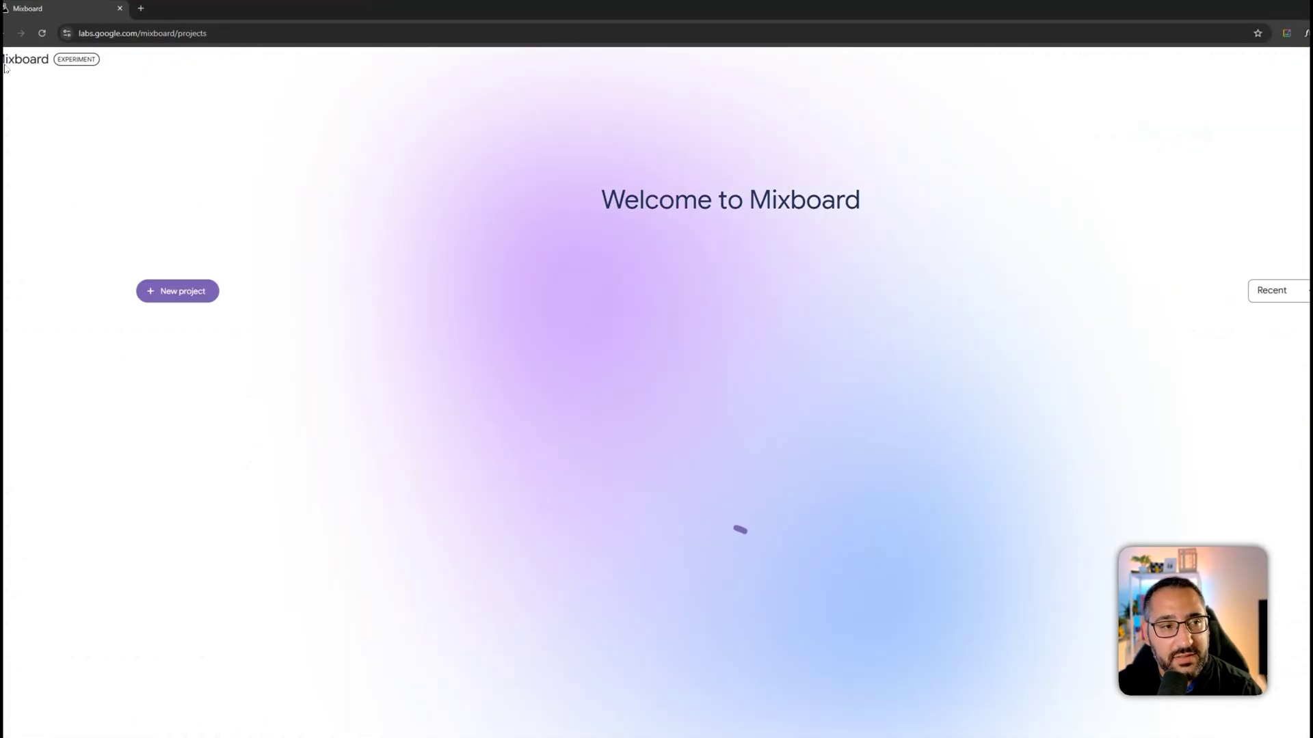
left_click(186, 291)
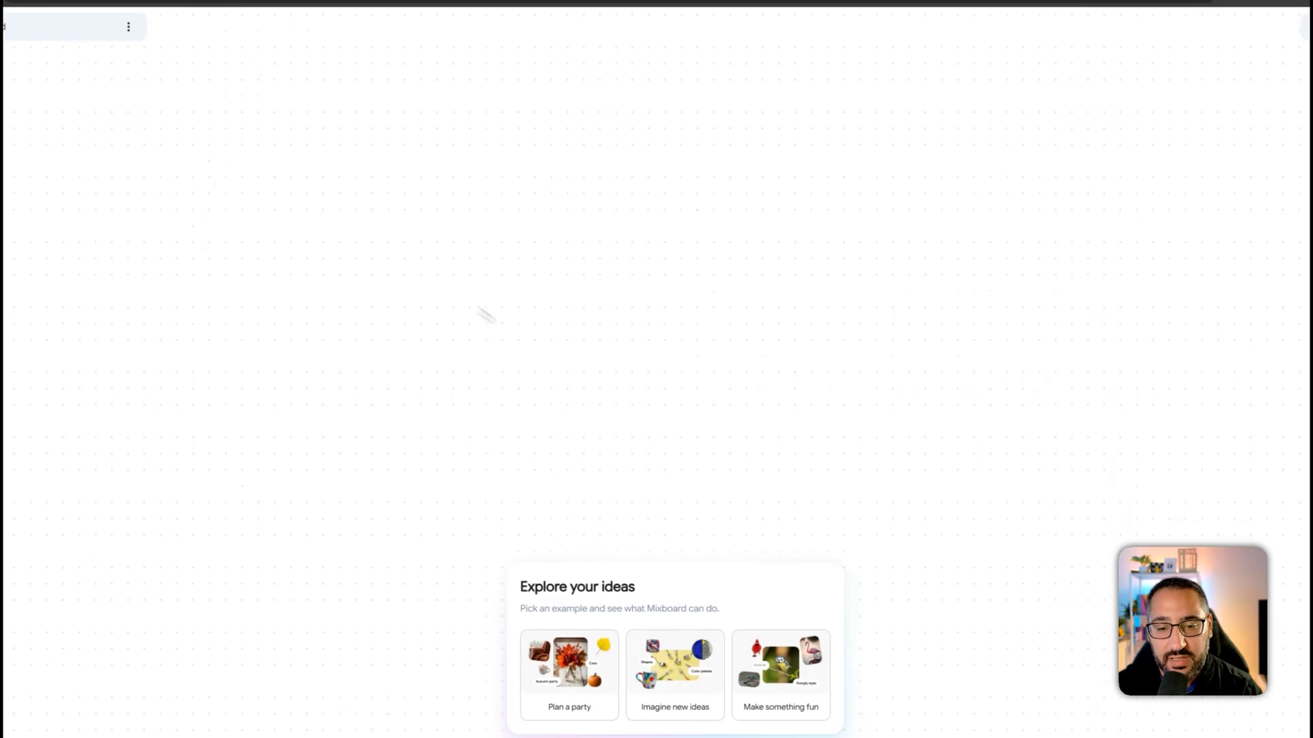
Generate a new board with a prompt about designing a new modern house in the countryside, asking for front elevation images.
left_click(594, 702)
type("Iim designing")
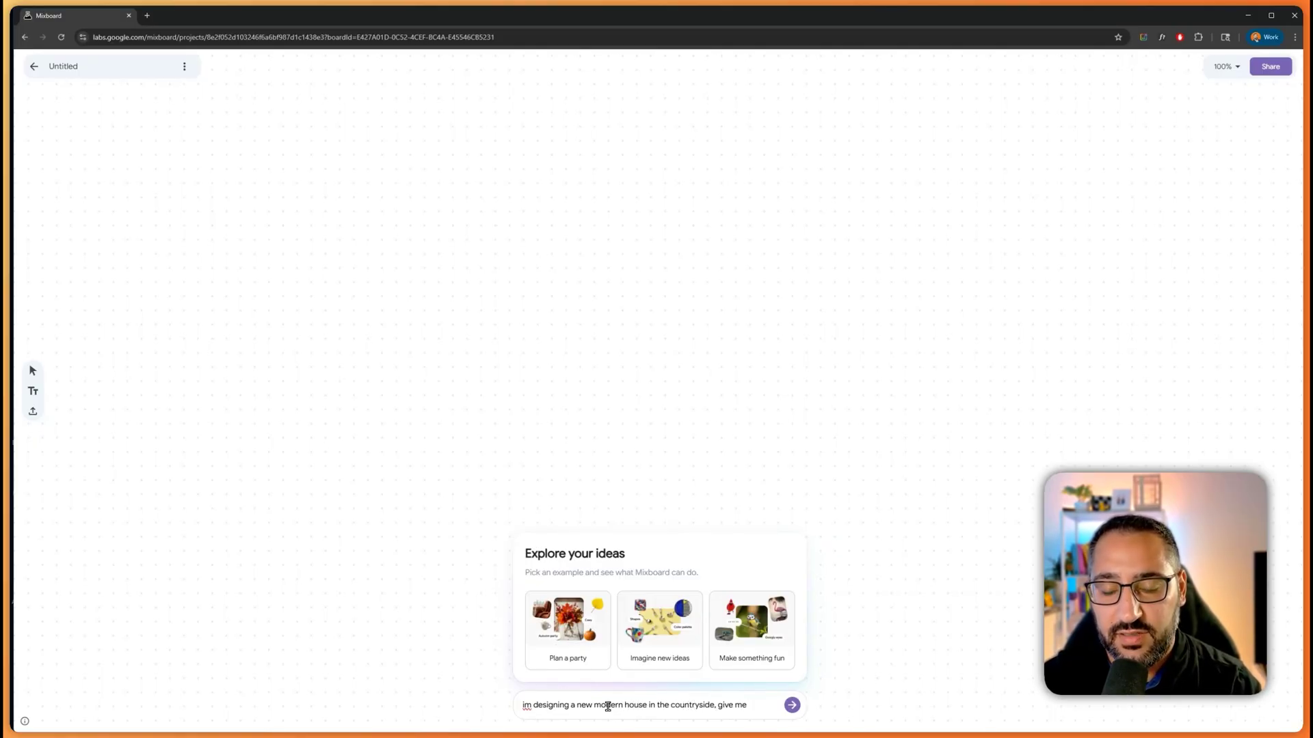
type("elevation i")
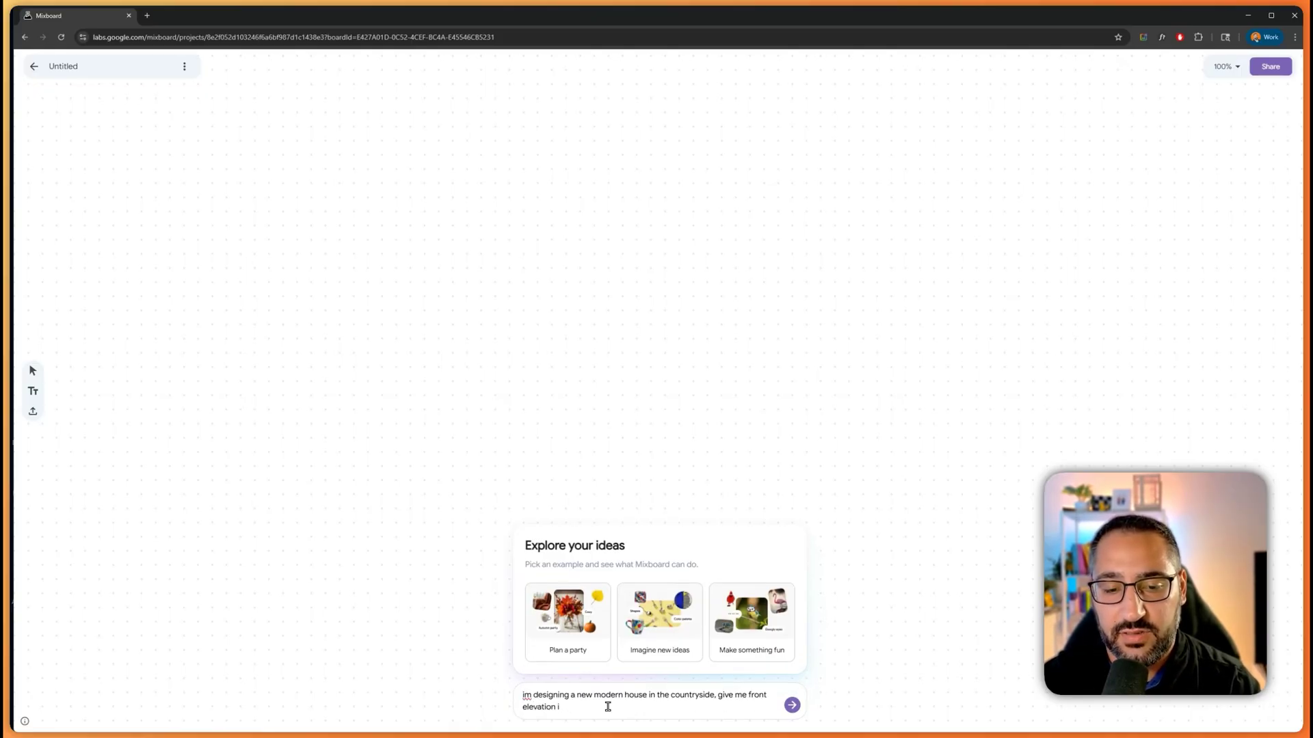
key("Return")
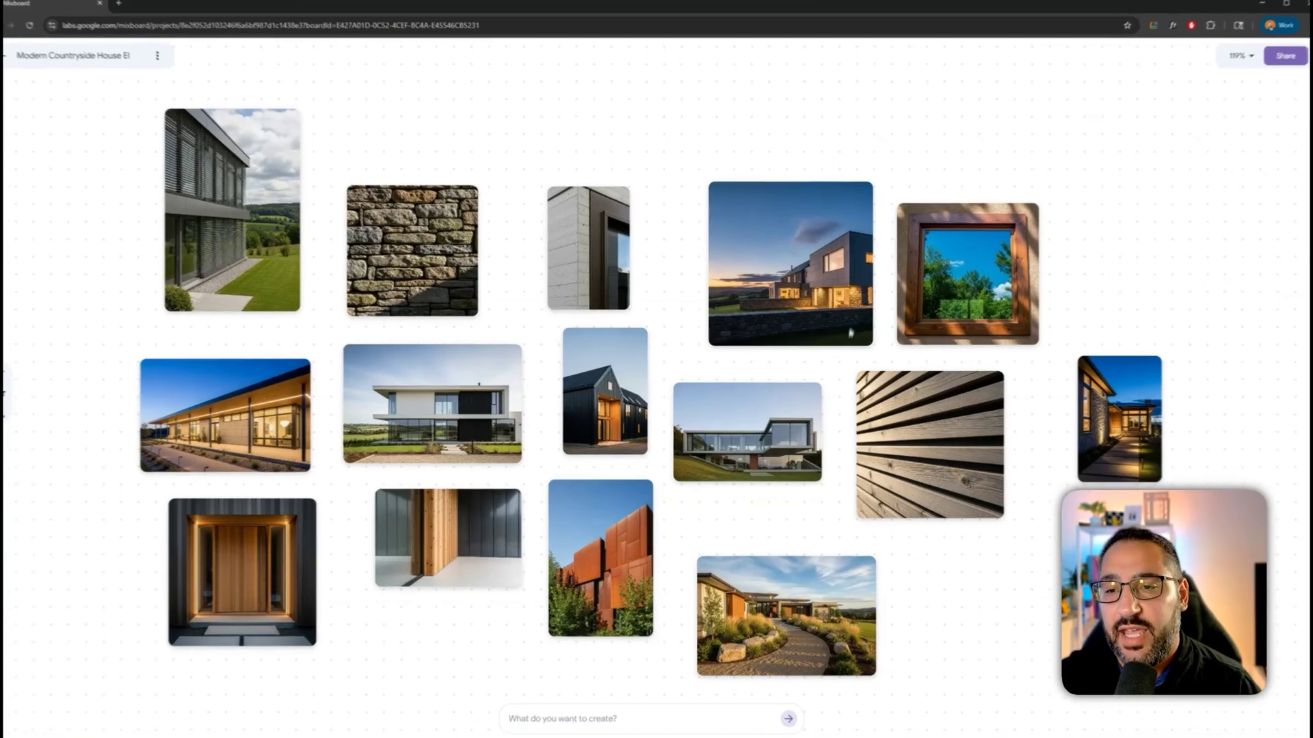
Enlarge the dusk image of the house behind the stone wall and regenerate it as a sunny scene.
left_click(717, 193)
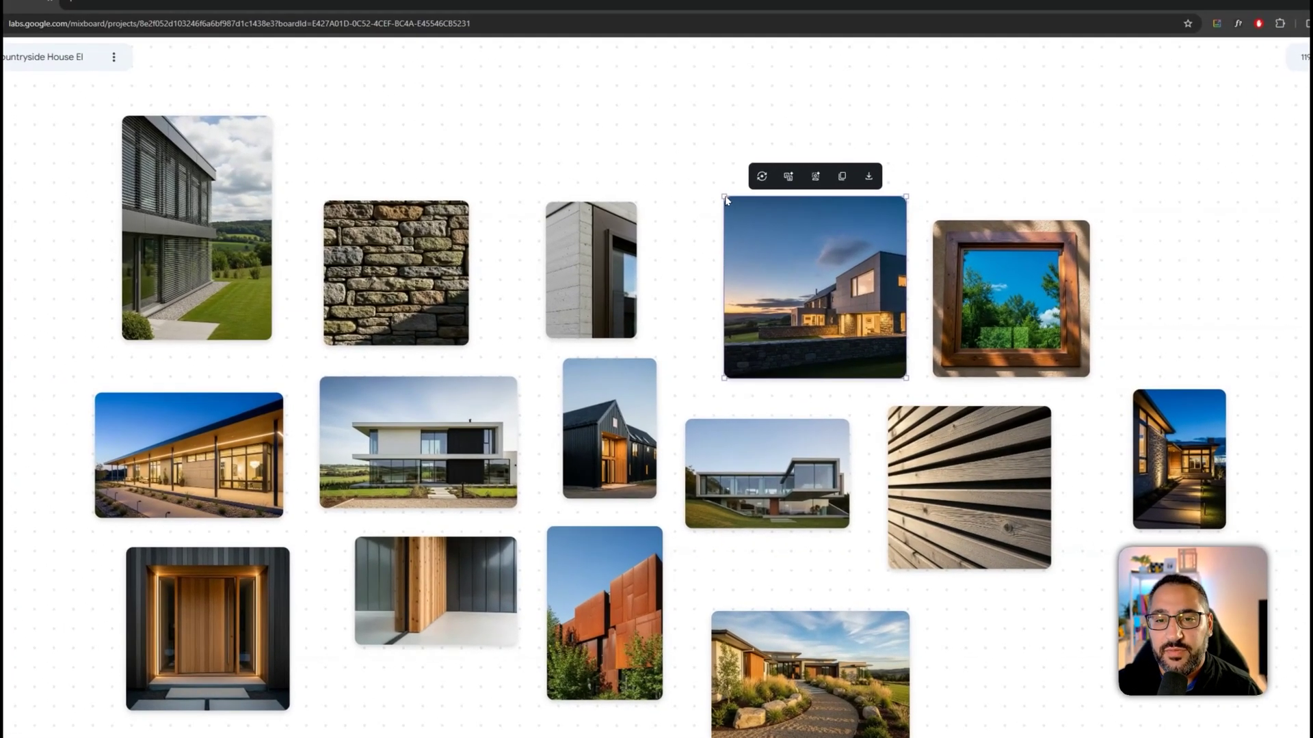
left_click_drag(726, 199, 608, 80)
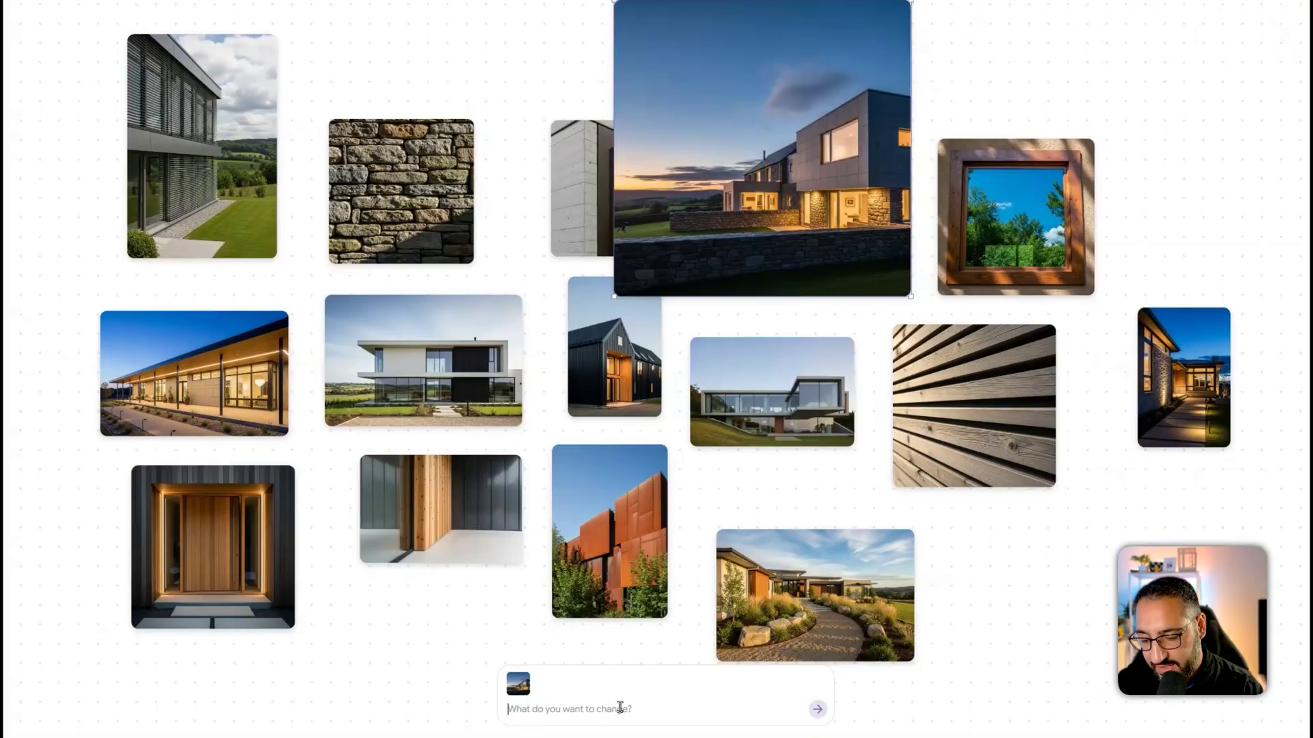
left_click(619, 703)
type("make this a sketch")
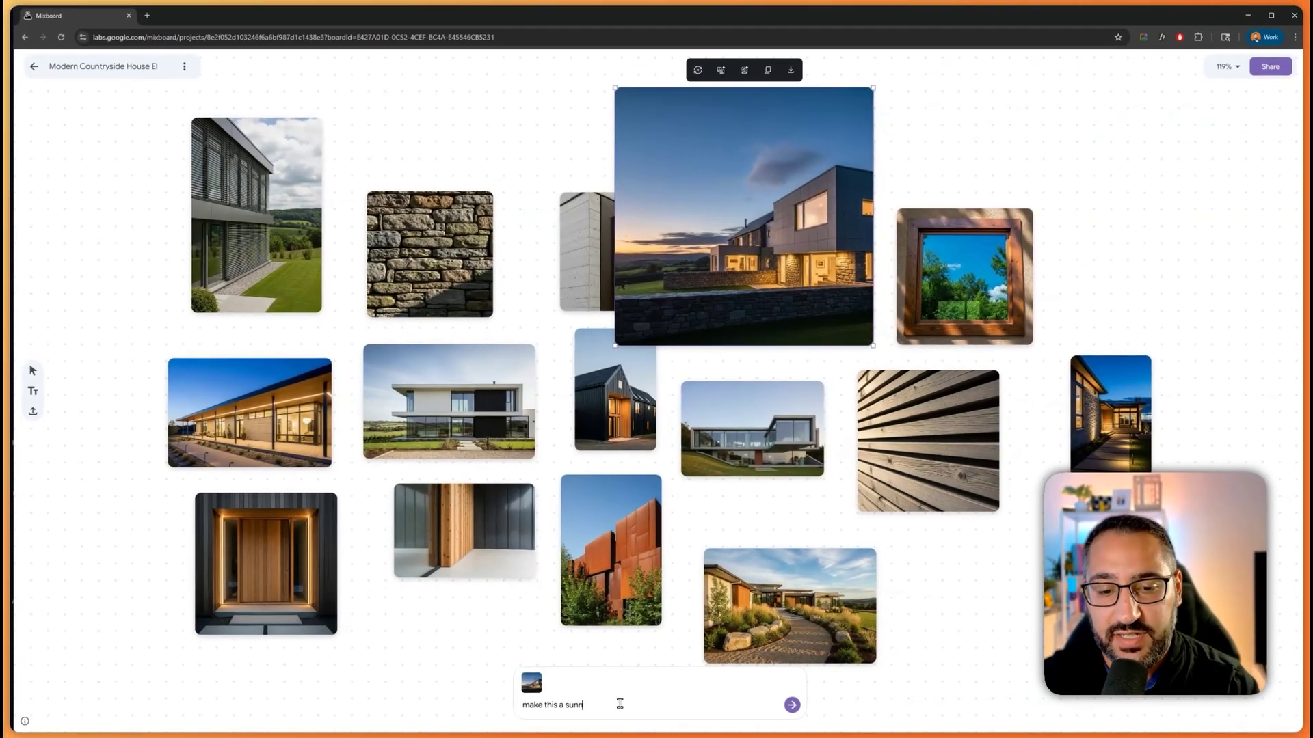
key("Return")
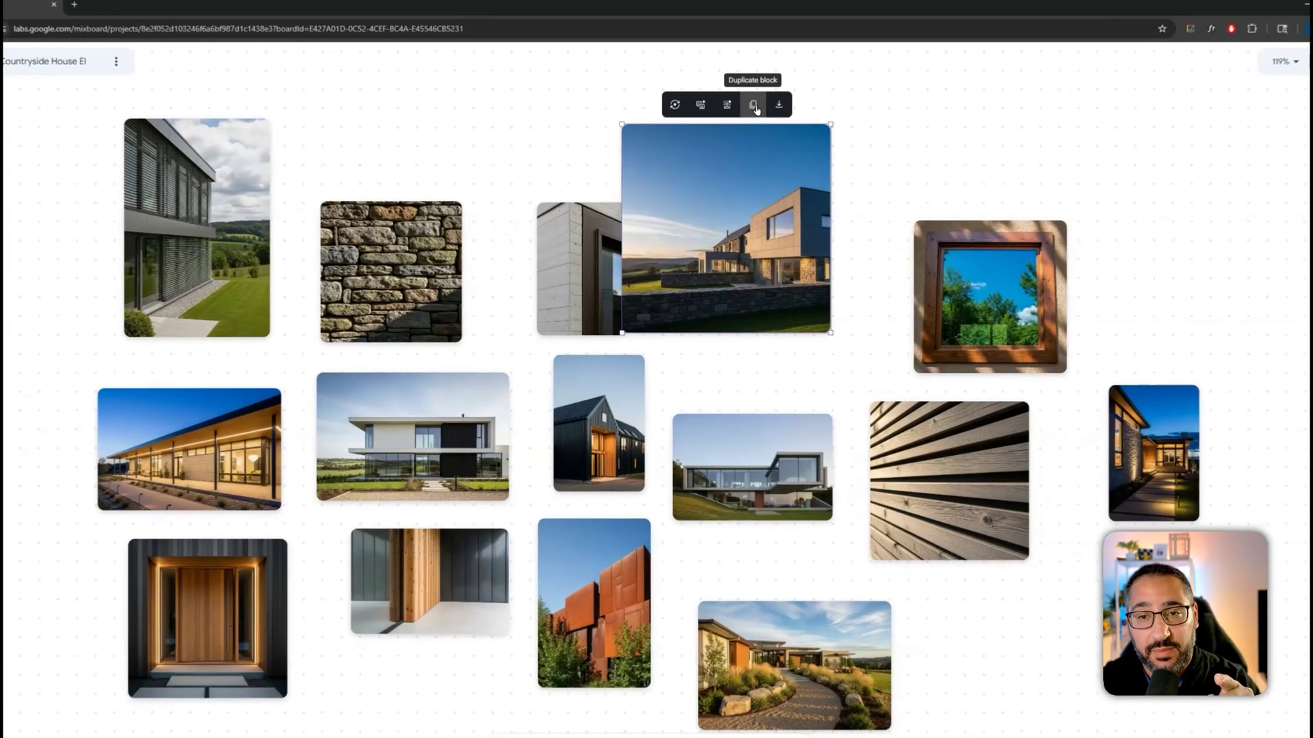
Duplicate the sunny house image, place the copy beside it and generate similar images from the original.
left_click(753, 106)
left_click_drag(765, 251, 920, 157)
left_click(724, 133)
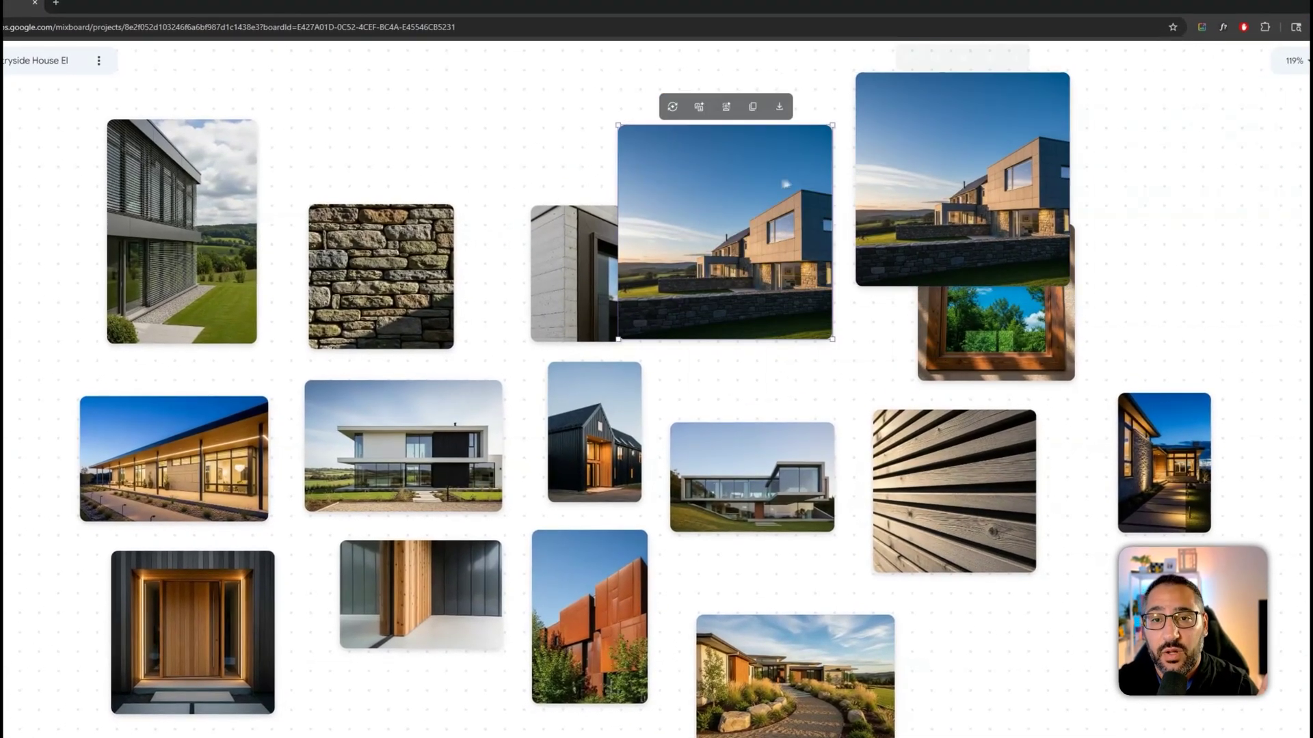
left_click(706, 113)
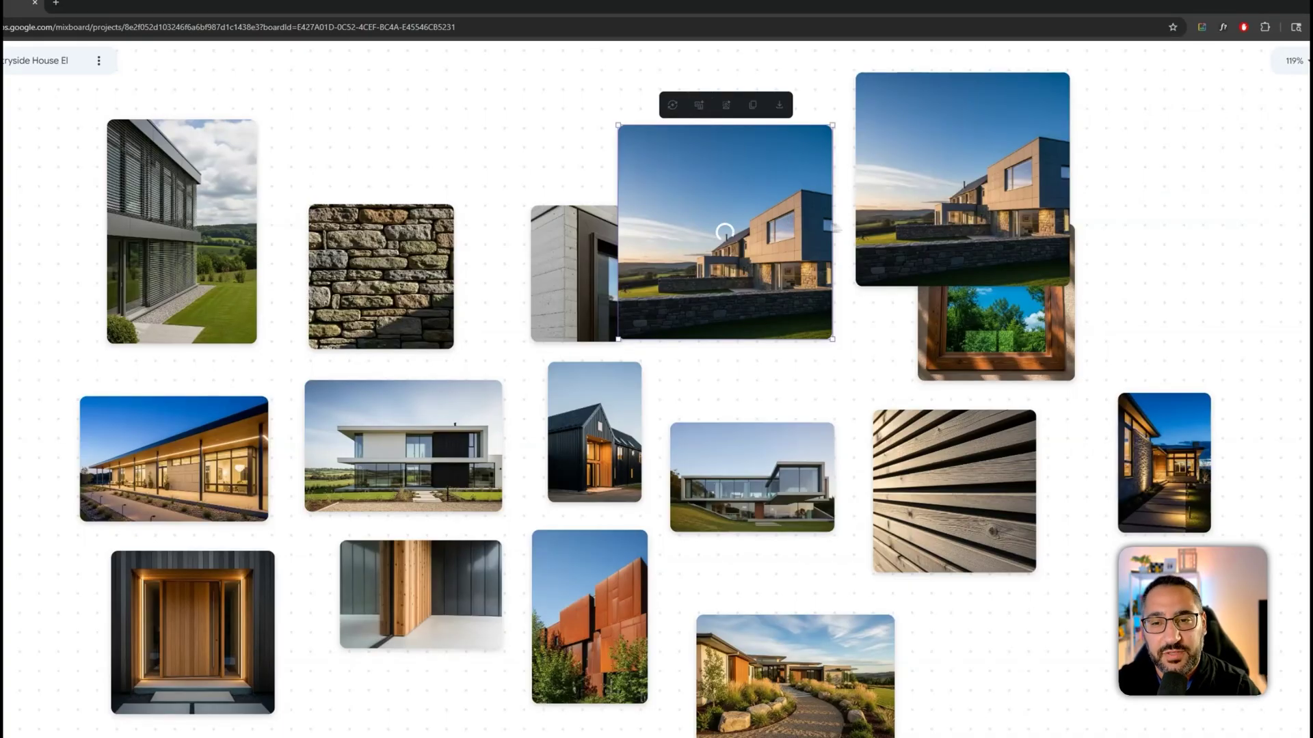
left_click(899, 172)
left_click_drag(899, 171, 898, 208)
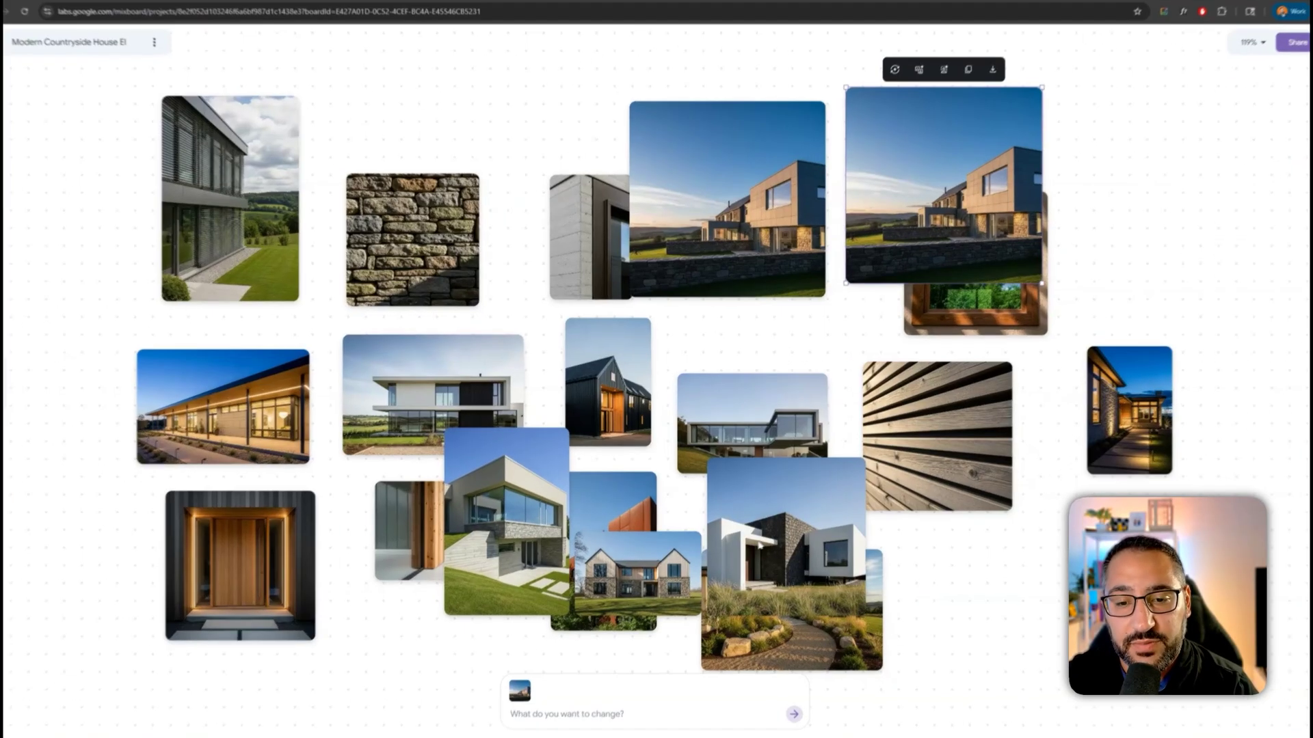
Spread the three generated house variations out along the lower right of the board, beyond the garden path image.
left_click_drag(748, 541, 1049, 573)
left_click_drag(630, 570, 1309, 549)
left_click_drag(512, 510, 913, 603)
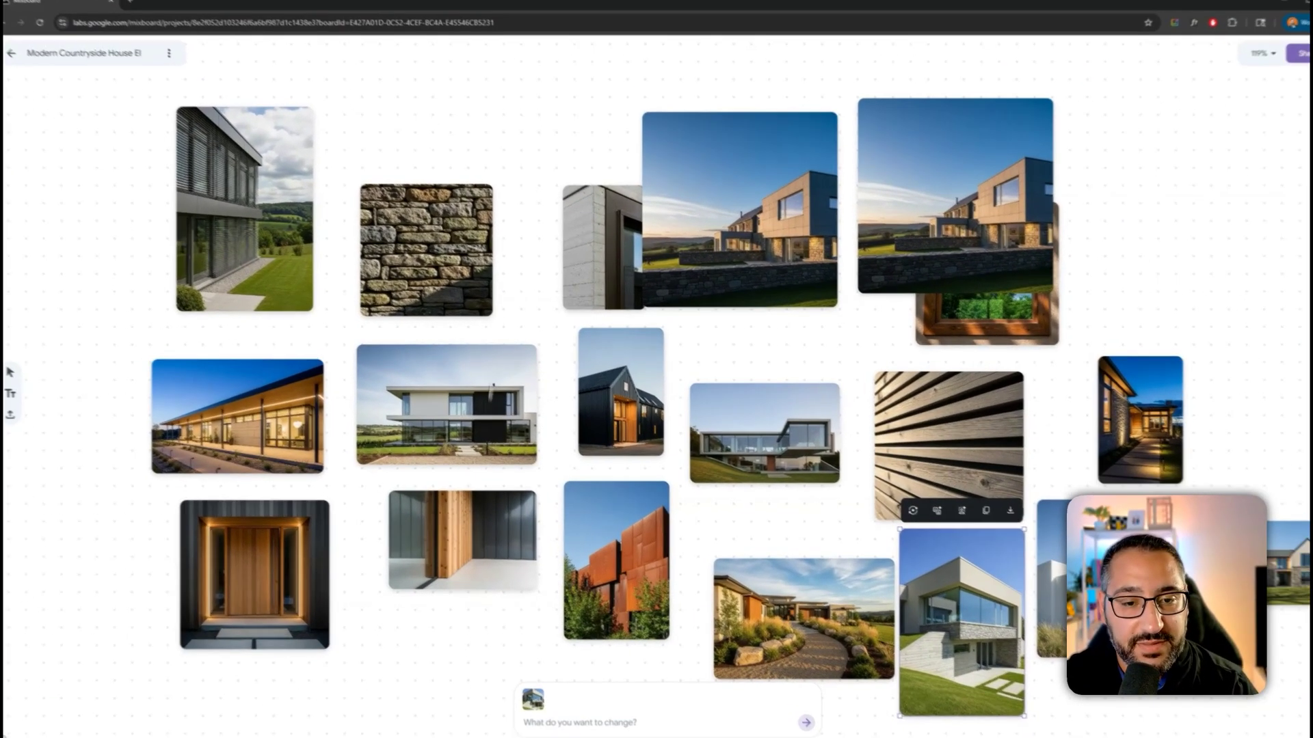
left_click(512, 288)
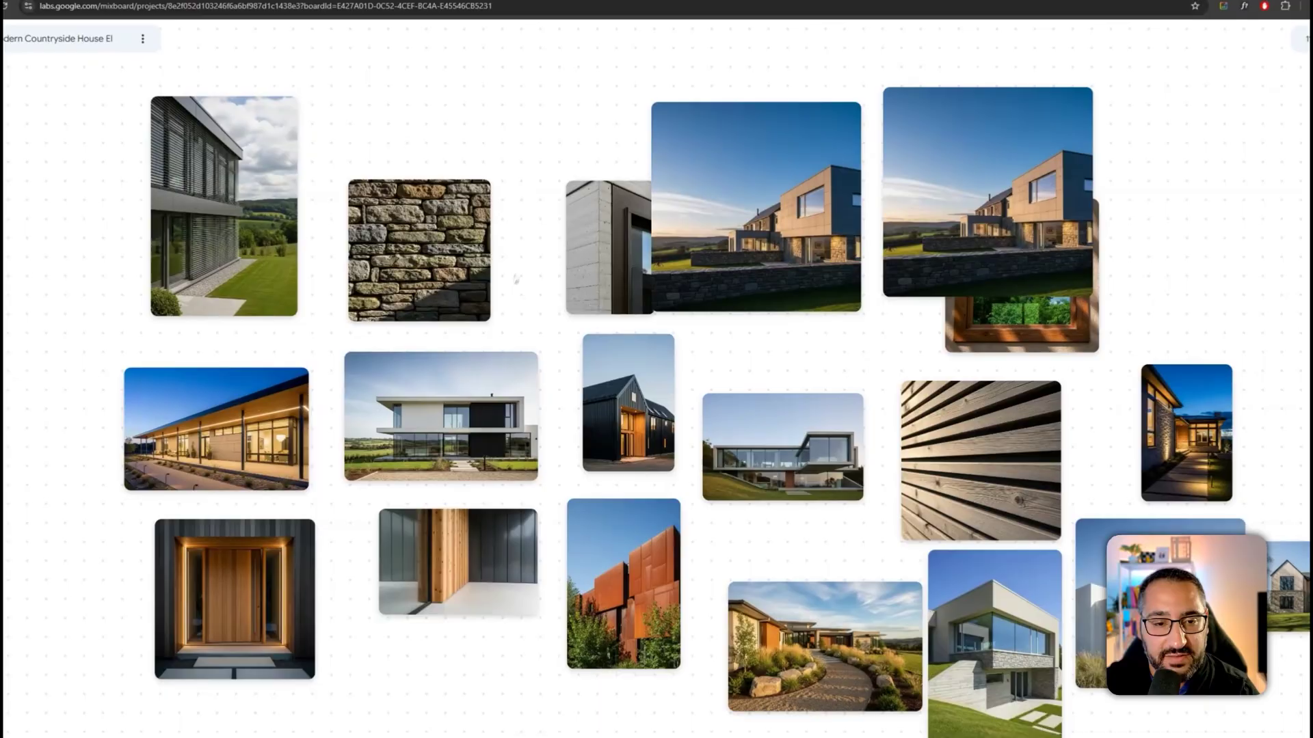
Combine the stone wall and white two-storey house images with the prompt "add the stone texture to the second floor".
left_click_drag(514, 279, 470, 375)
left_click(596, 697)
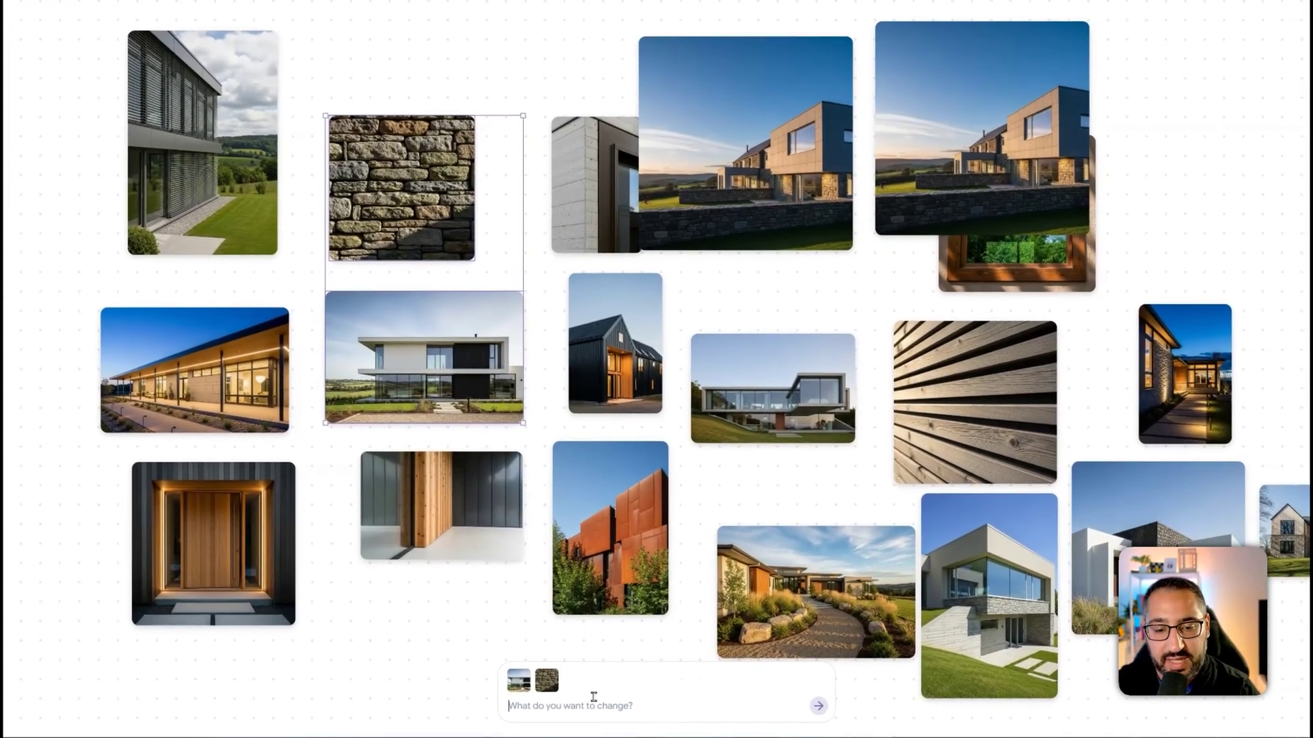
type("add the")
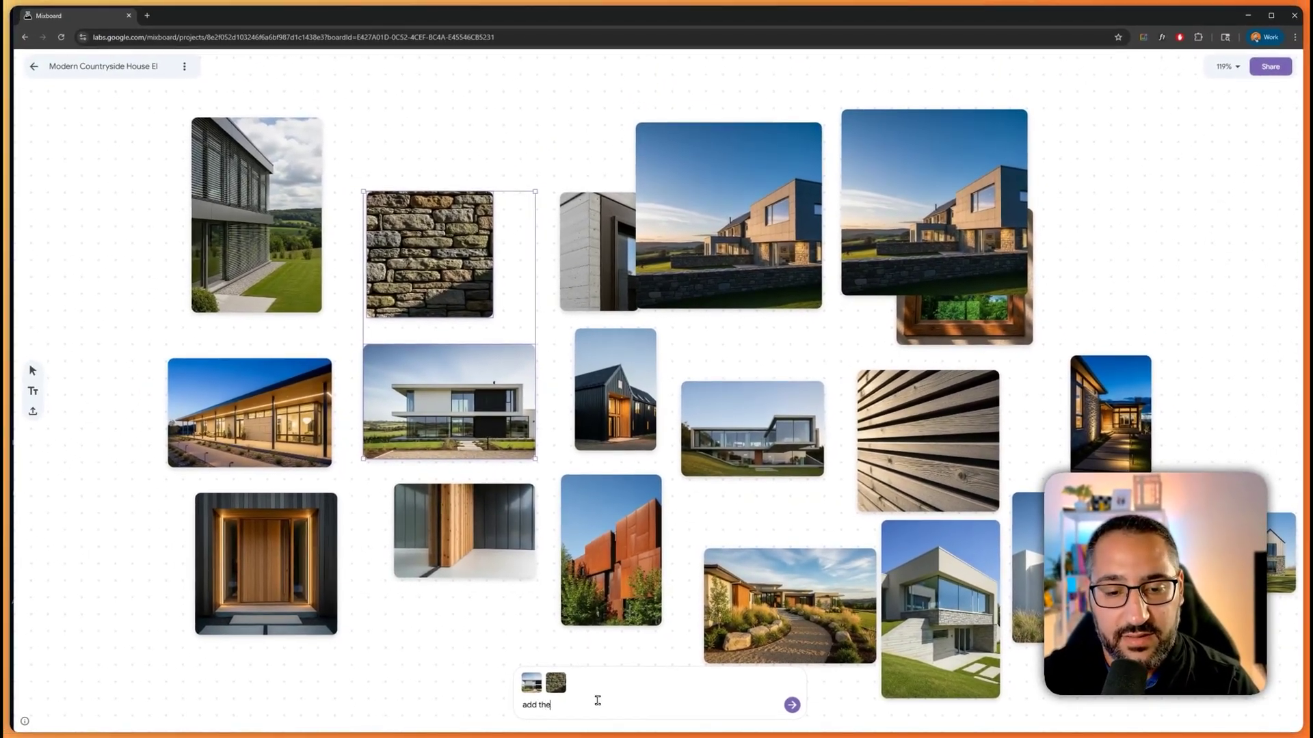
type(" stone texture to the")
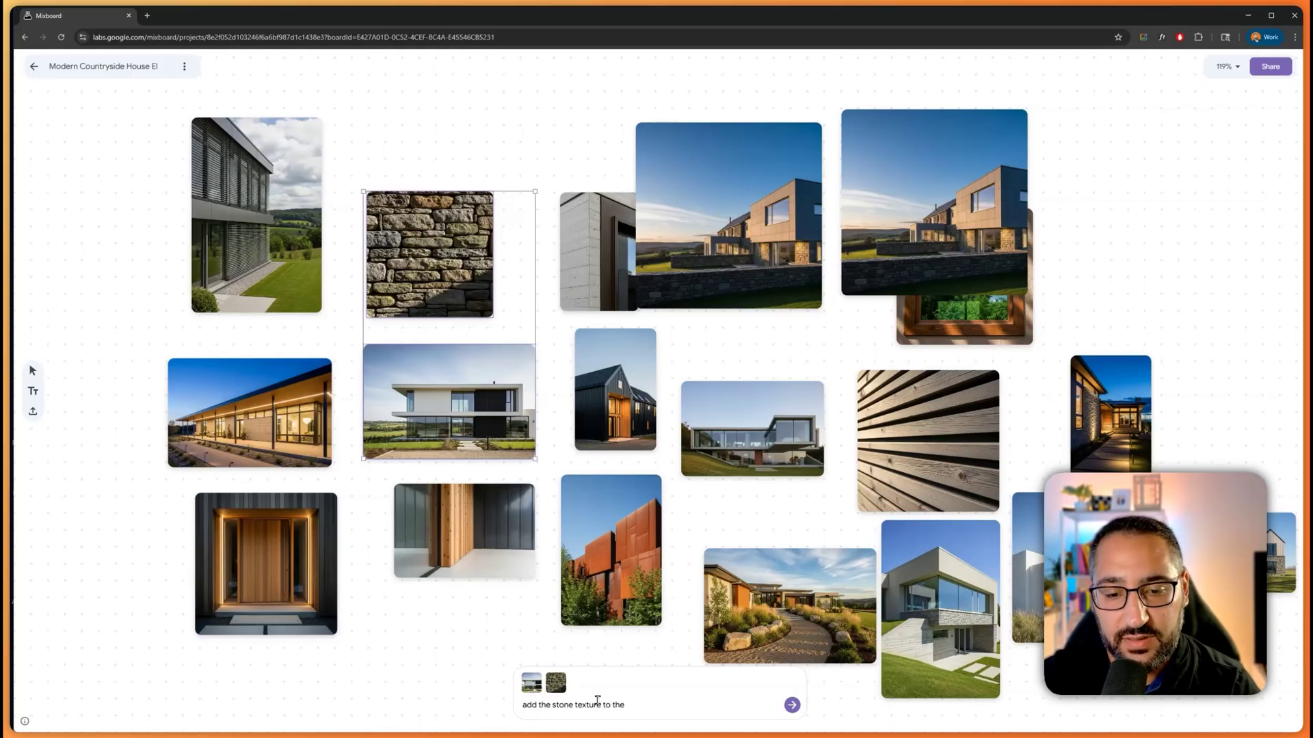
type(" second floo")
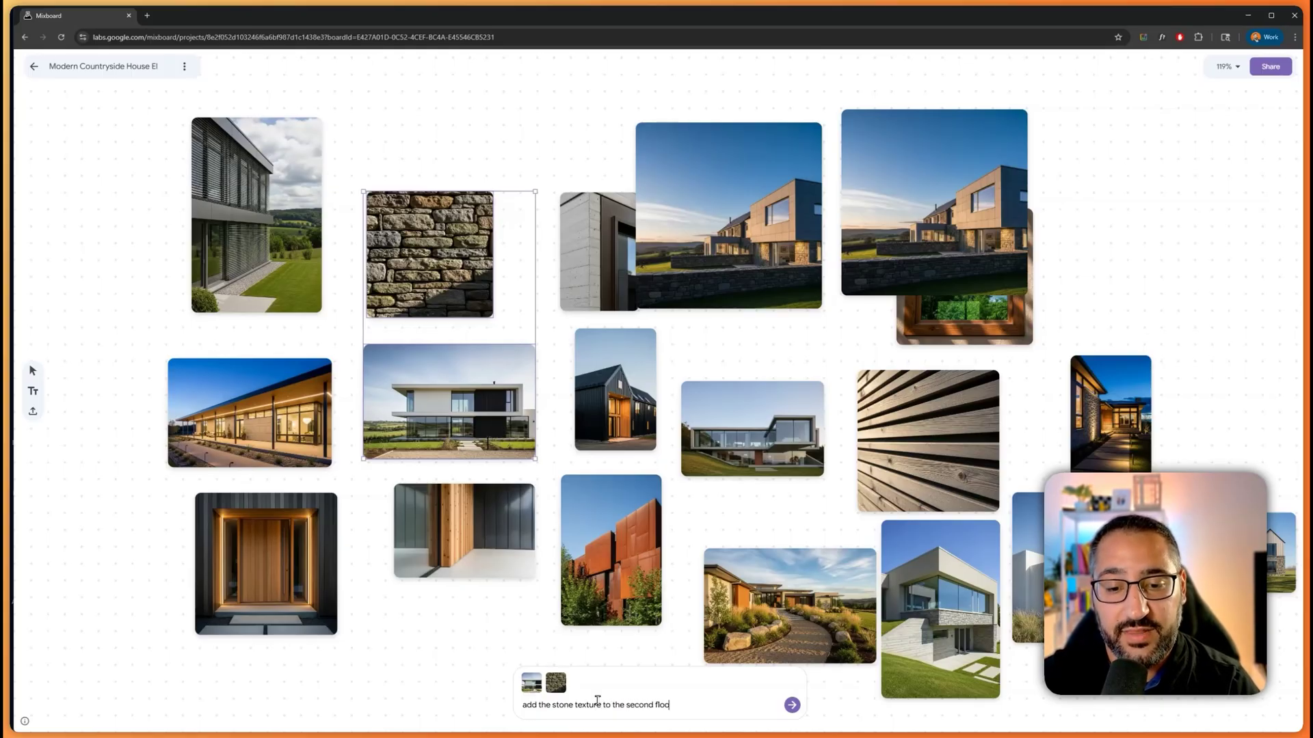
type("r")
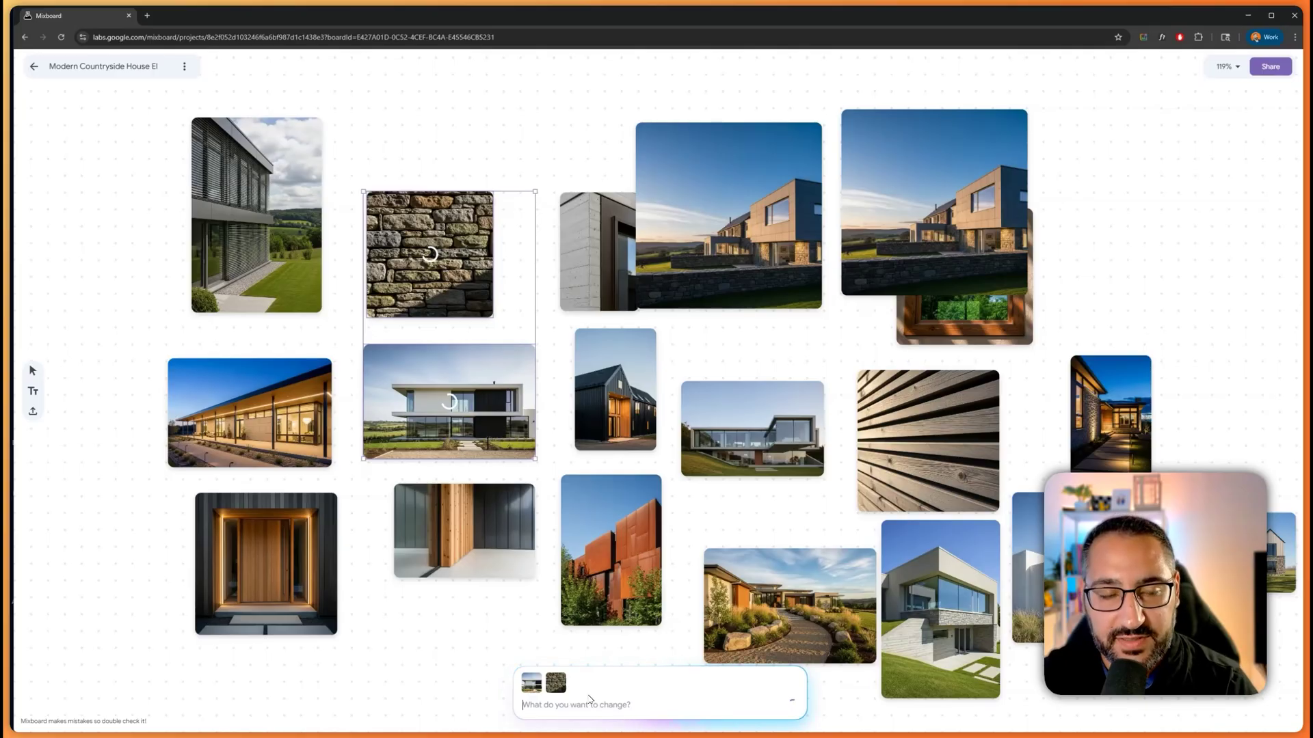
key("Return")
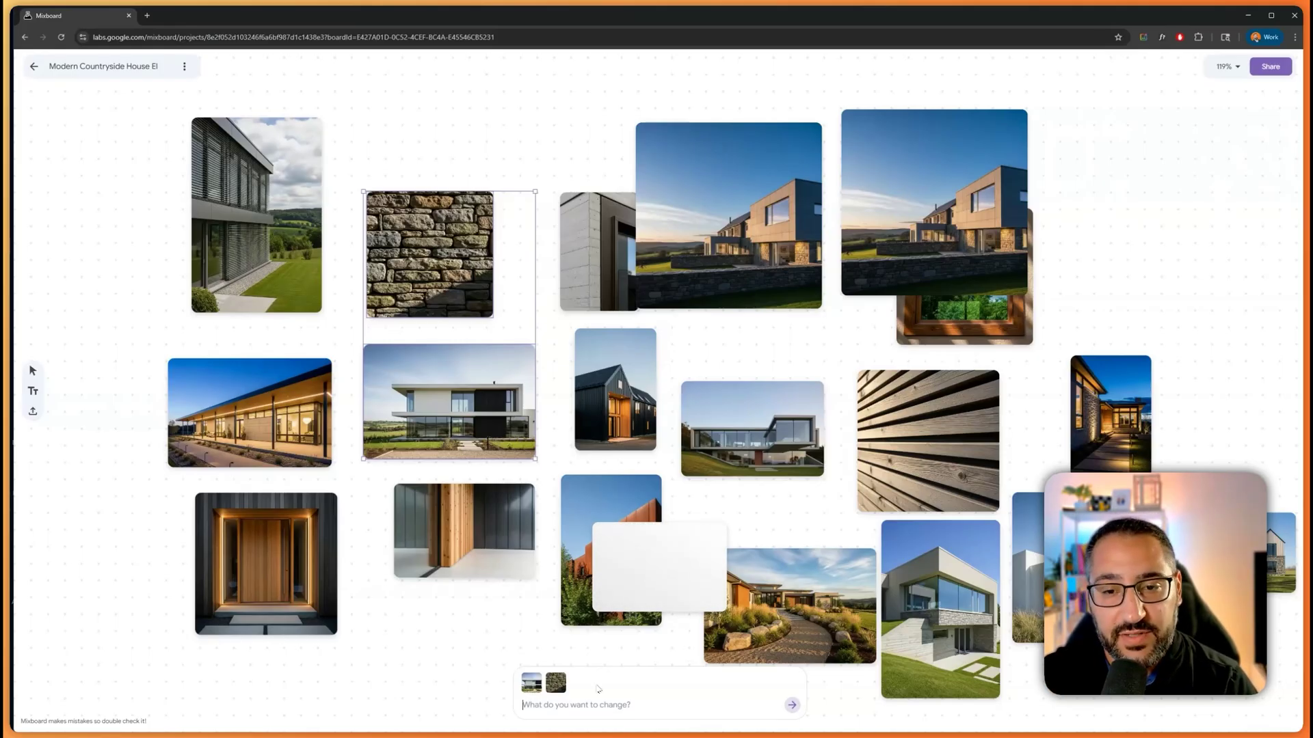
Enlarge the generated stone-textured house image, place it at the board's upper right and reduce it to clear most neighbouring images.
left_click(692, 582)
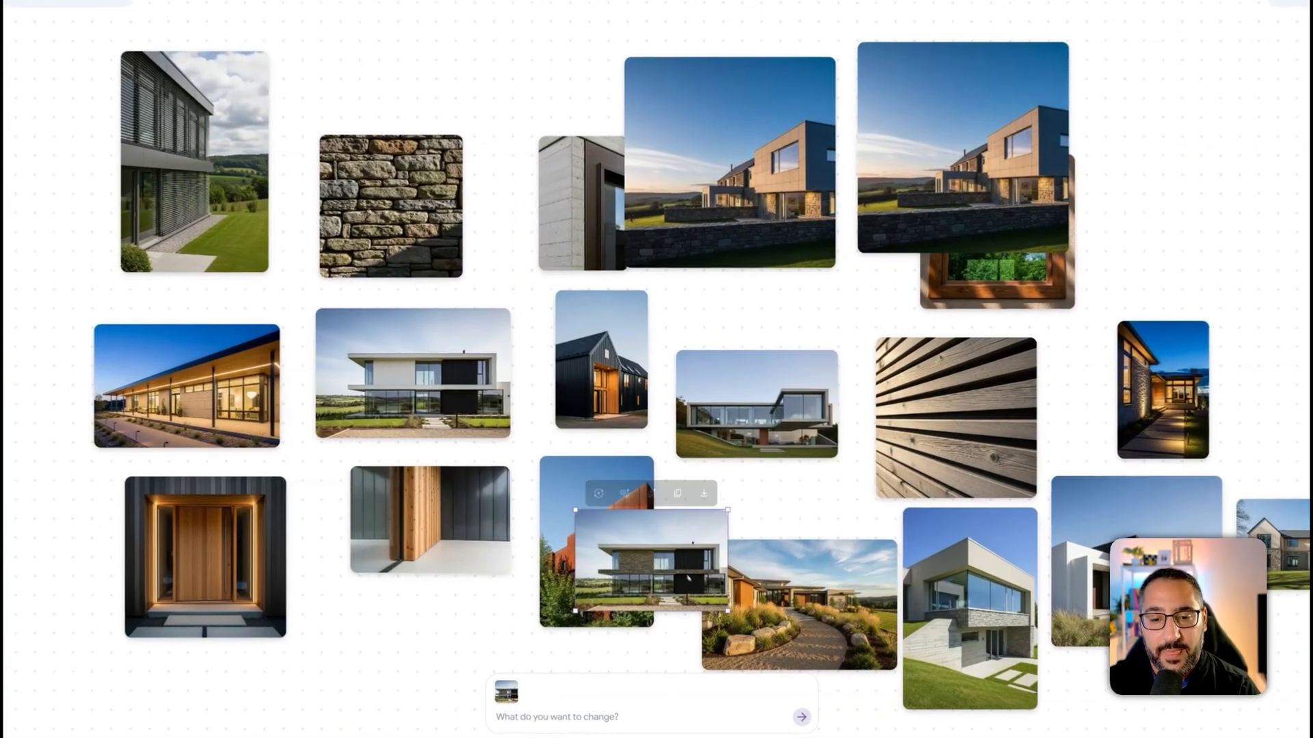
left_click_drag(688, 579, 788, 436)
mouse_move(810, 482)
left_mouse_down()
mouse_move(885, 532)
mouse_move(797, 473)
left_mouse_up()
left_click_drag(602, 328, 1172, 310)
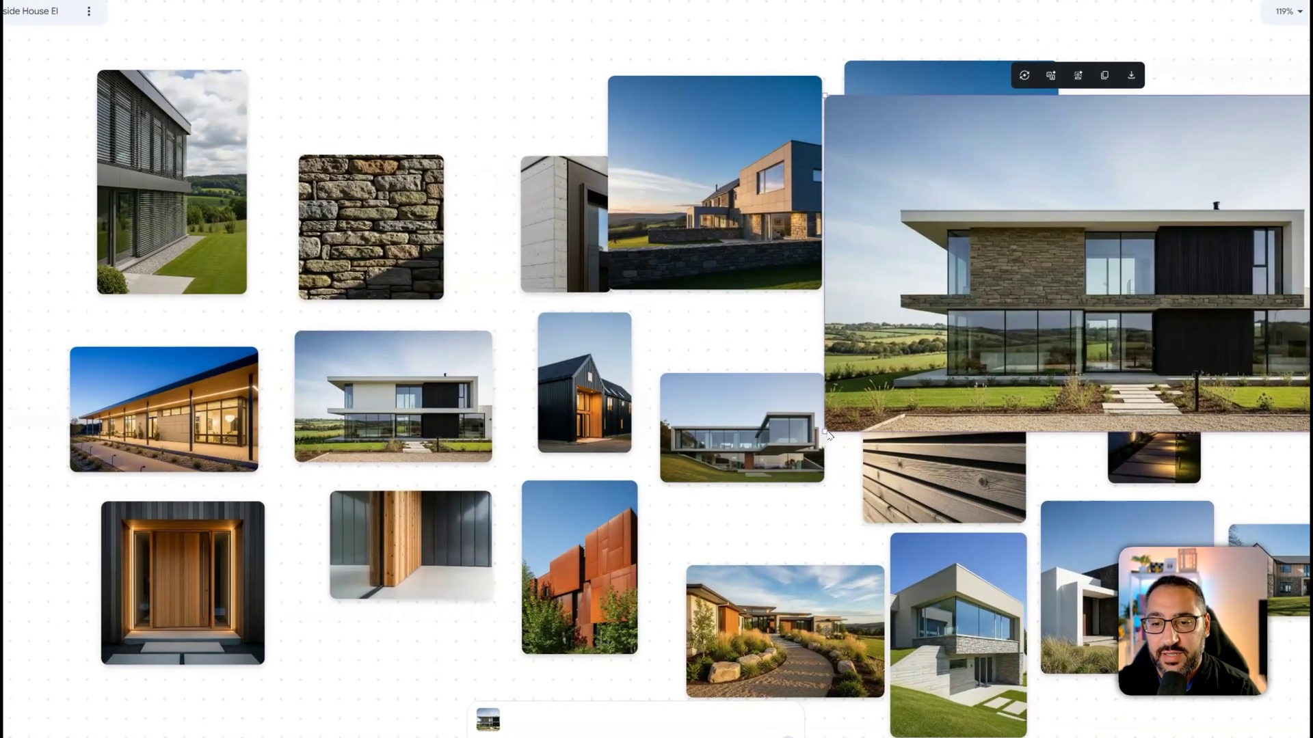
left_click_drag(824, 432, 983, 326)
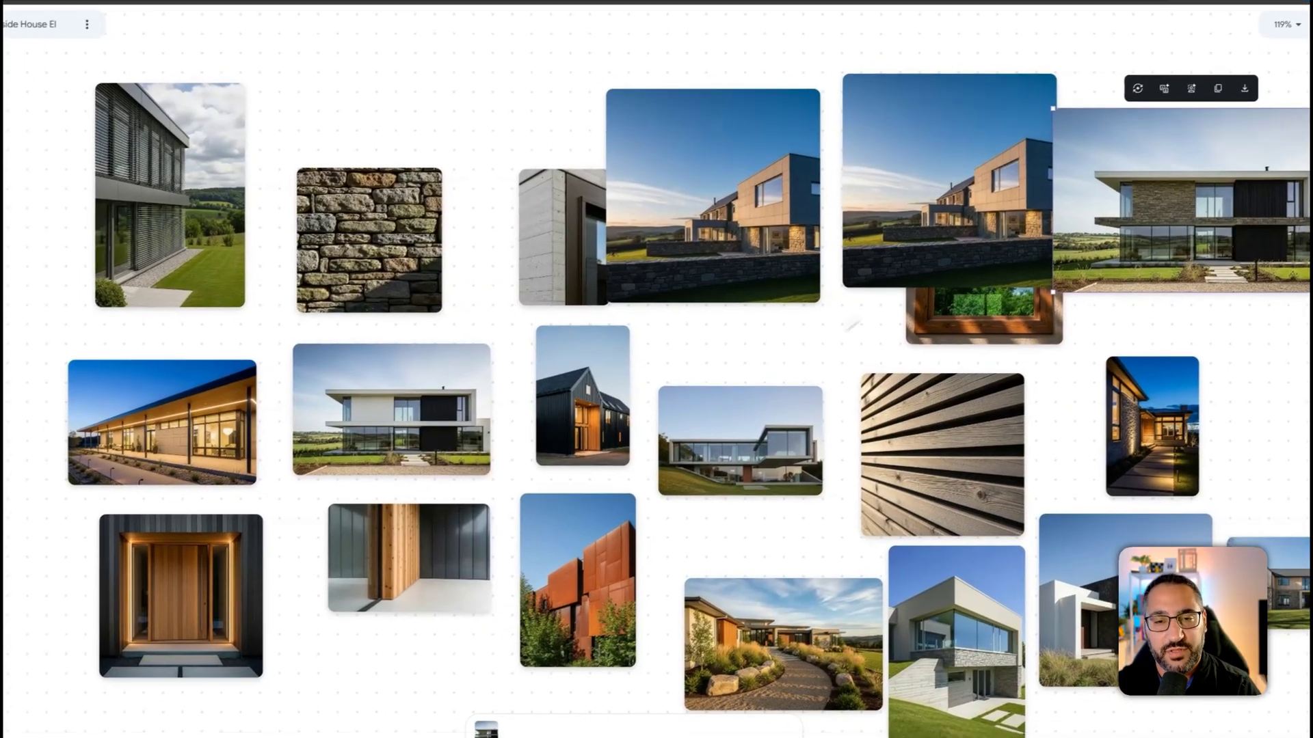
Move the sunny house image higher on the board and place its copy next to the wooden window image.
left_click_drag(754, 282, 761, 203)
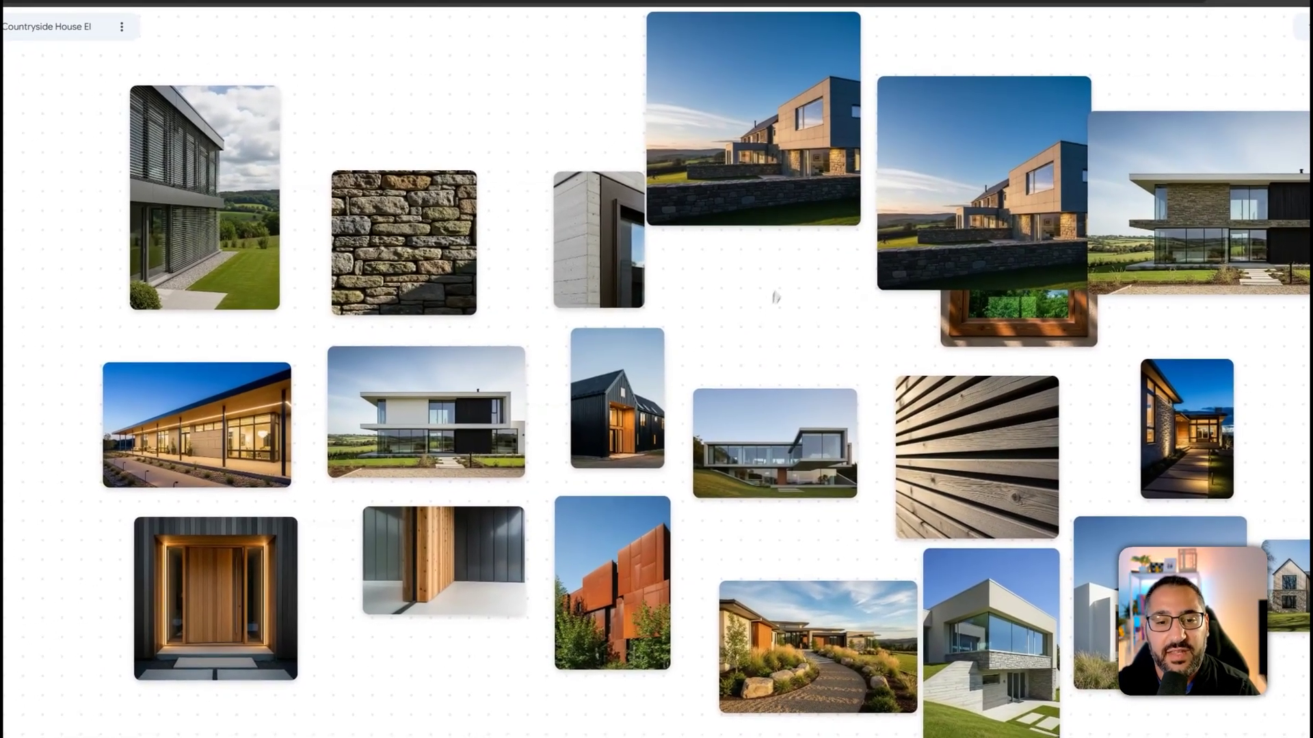
left_click_drag(793, 252, 316, 621)
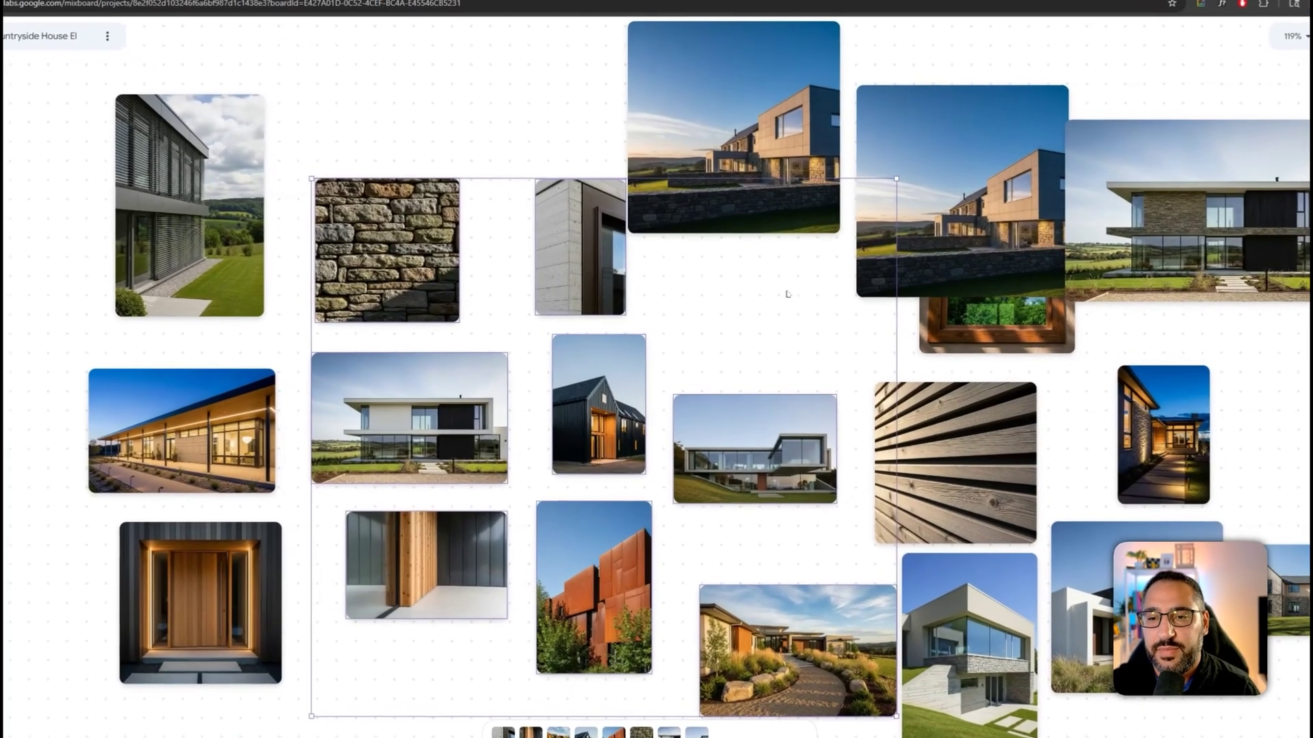
left_click_drag(946, 178, 858, 217)
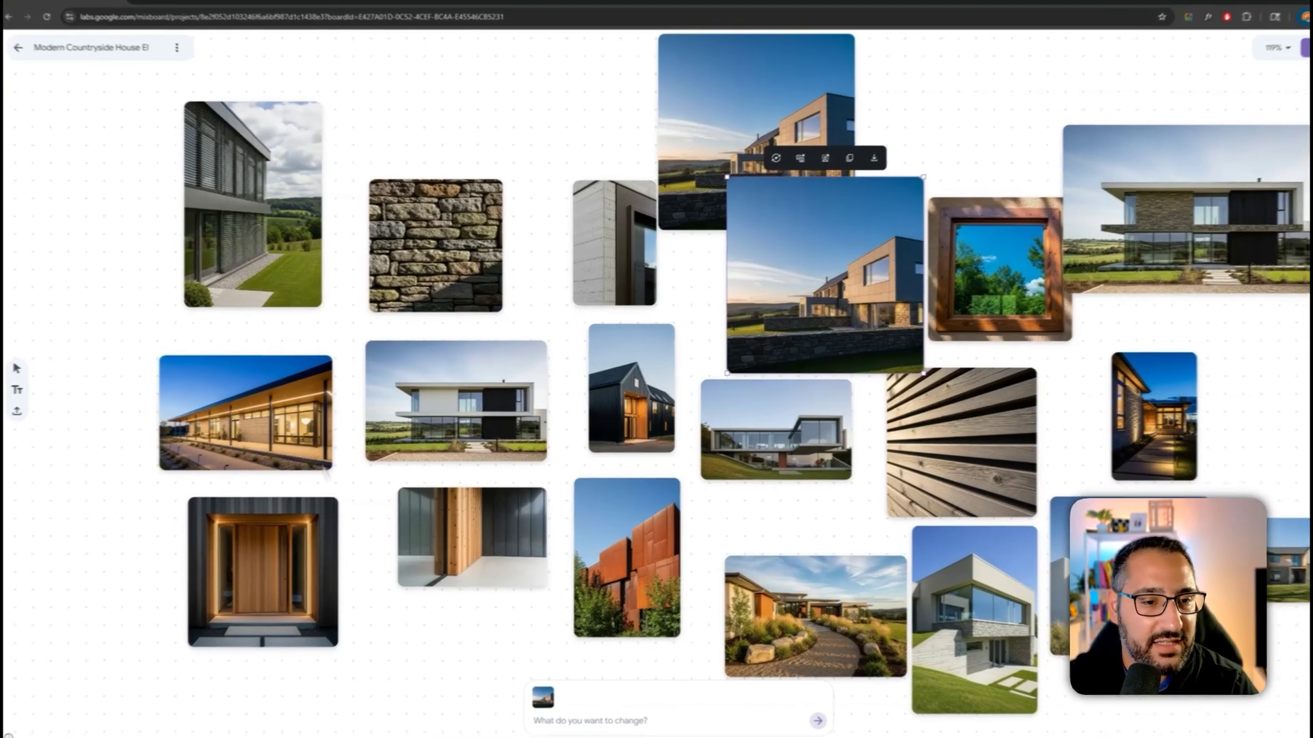
Select the long single-storey house image with the lit canopy and generate new images from it with a "give me 3" prompt.
left_click(252, 413)
left_click(589, 704)
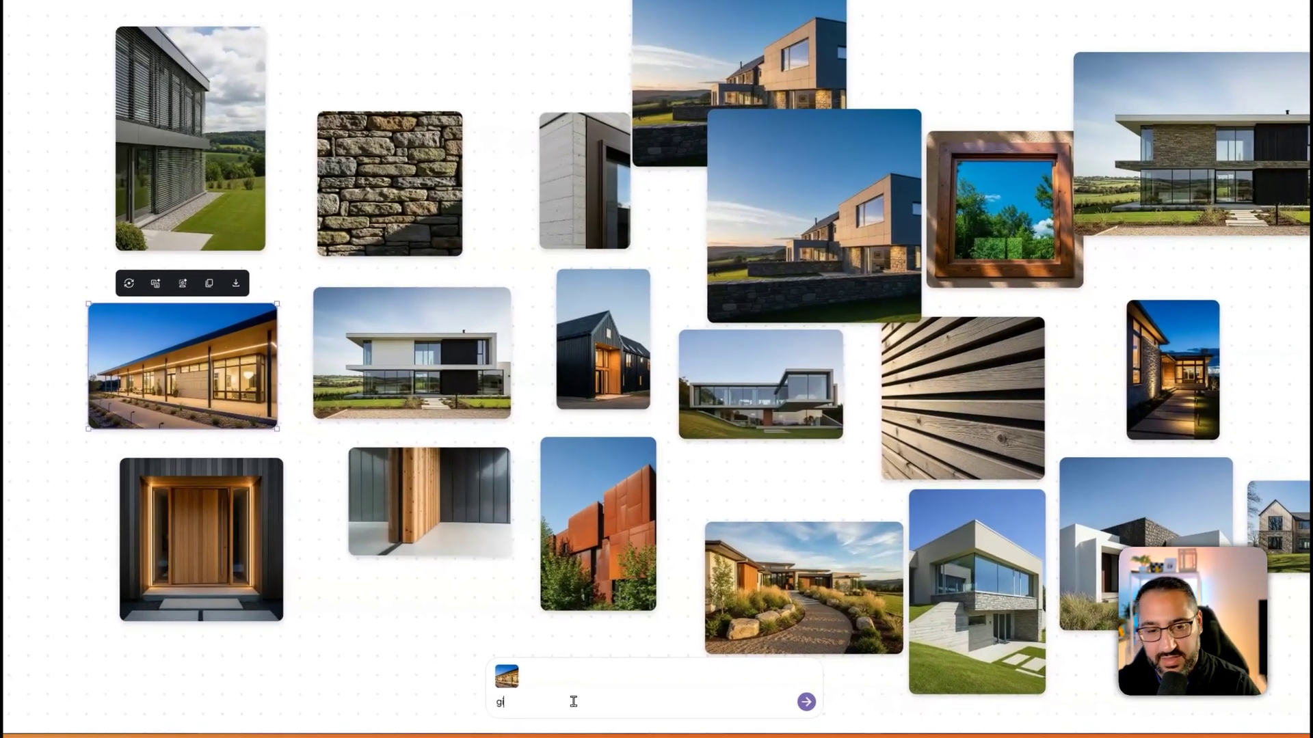
type("give me 3")
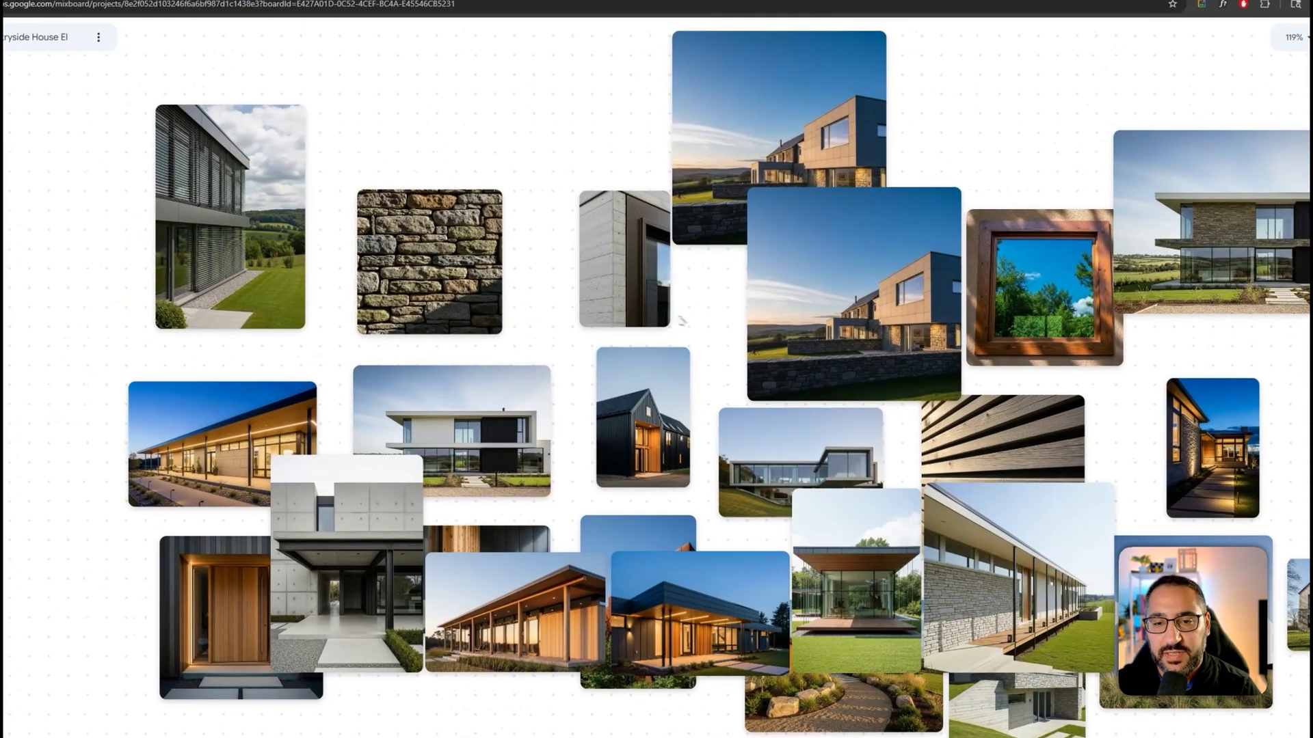
Examine the full extent of the board's canvas, from the empty area below the images to its outer edges and corners.
left_click_drag(681, 322, 649, 144)
left_click_drag(978, 527, 923, 246)
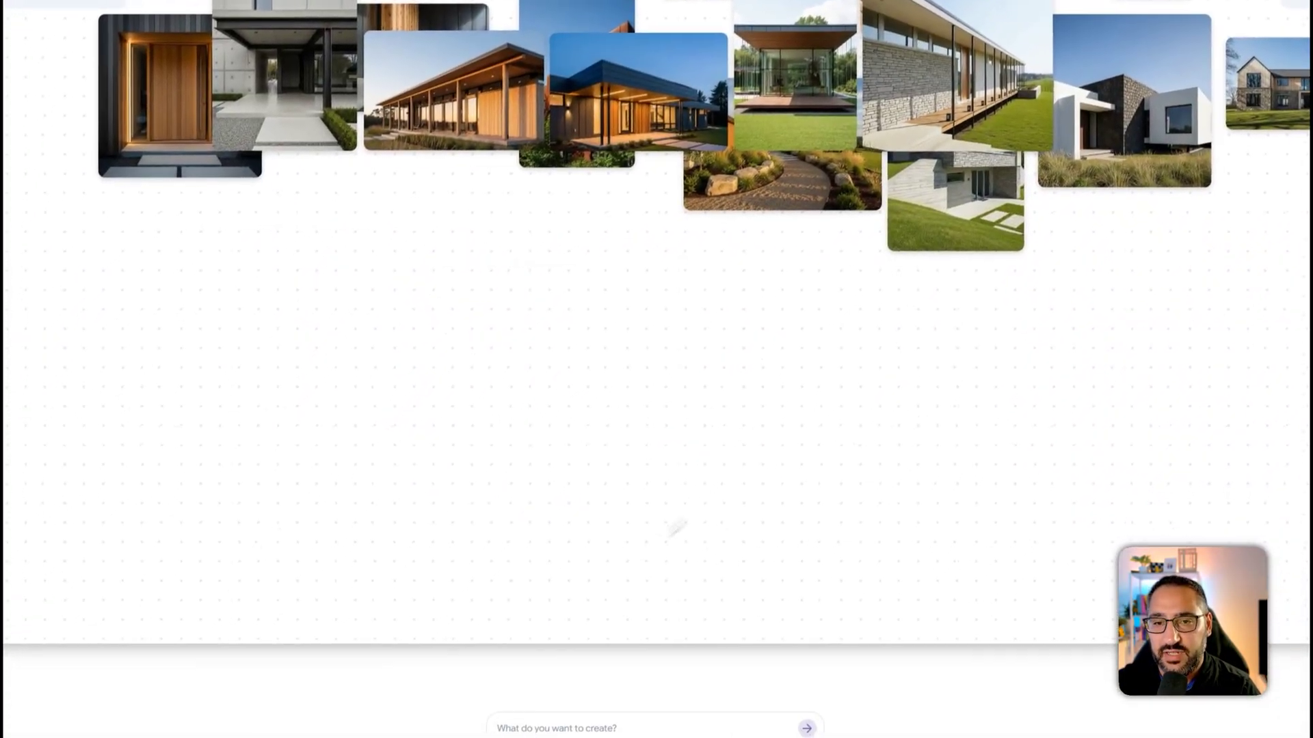
left_click_drag(745, 313, 686, 519)
left_click_drag(1272, 226, 916, 663)
left_click_drag(1087, 127, 946, 381)
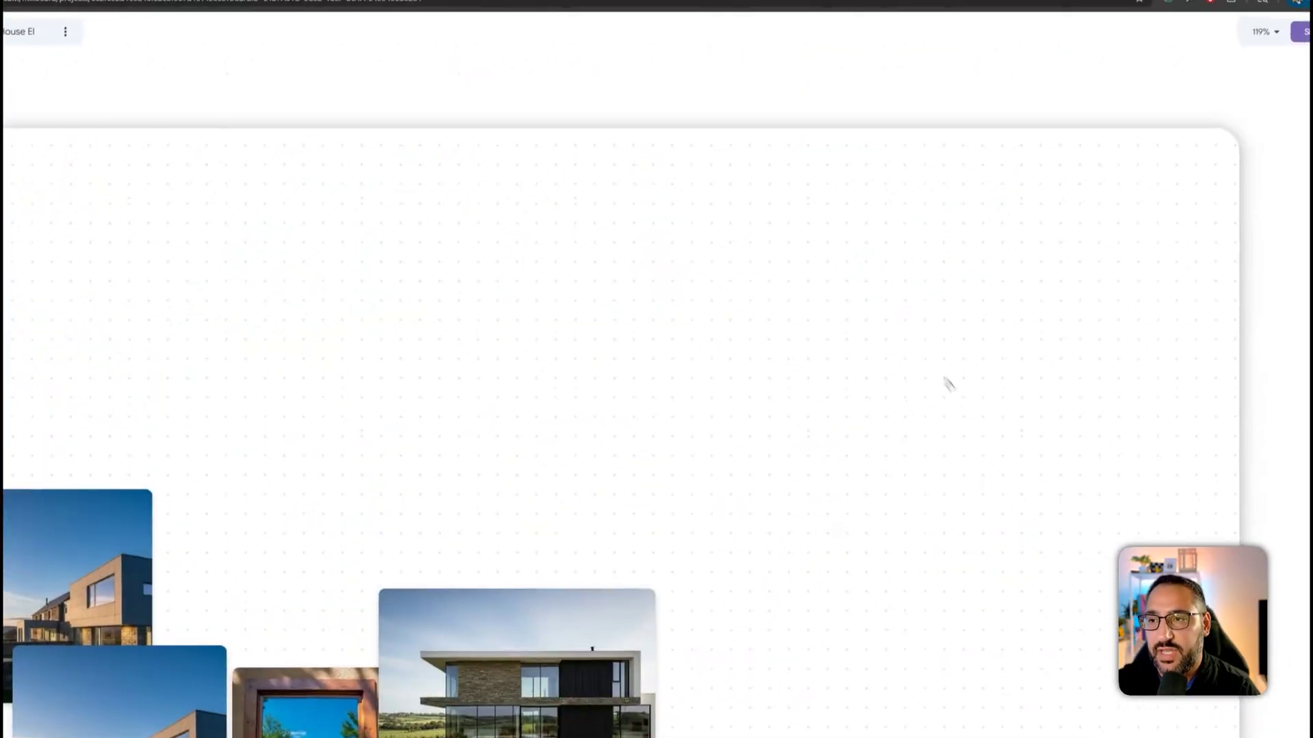
left_click_drag(586, 328, 1292, 308)
left_click_drag(506, 345, 1158, 102)
left_click_drag(957, 546, 516, 209)
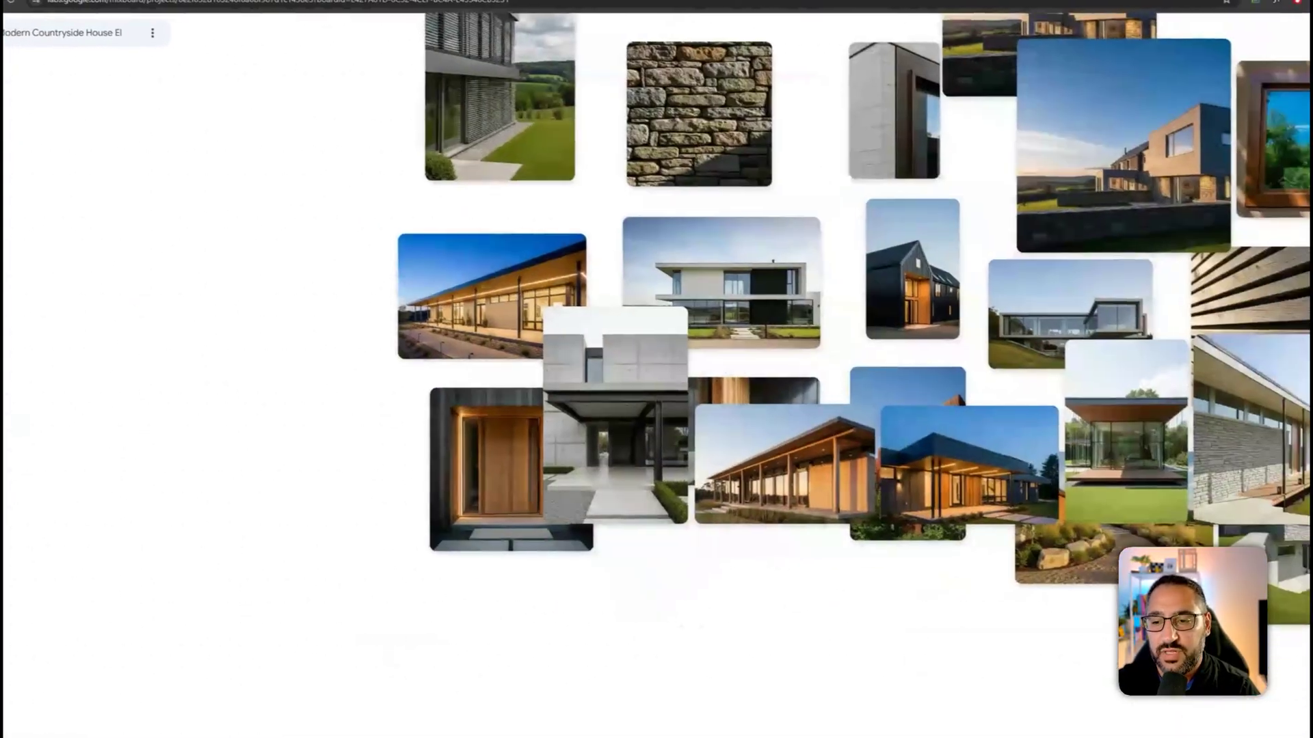
Arrange the five newly generated house images in a row beneath the existing images so they no longer cover them.
left_click_drag(786, 382, 564, 366)
left_click_drag(714, 451, 619, 609)
left_click(618, 487)
left_click_drag(619, 491, 454, 637)
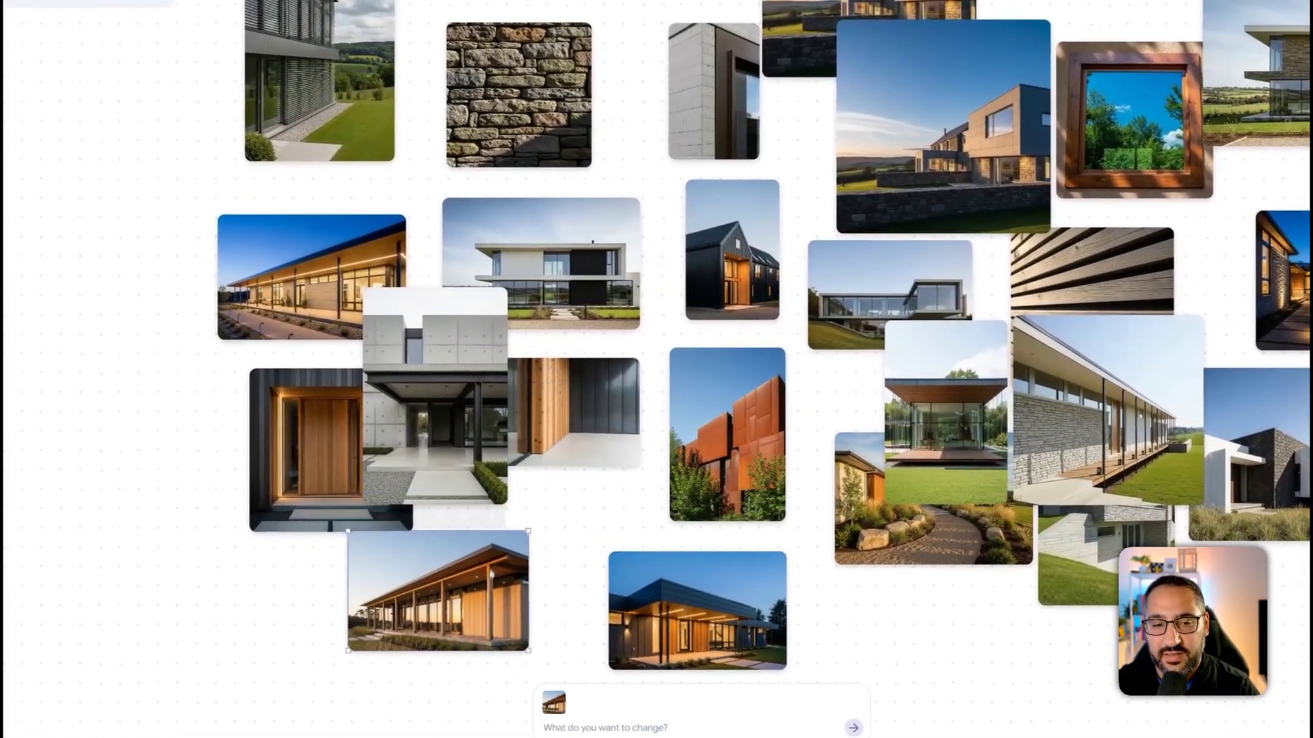
left_click_drag(377, 410, 170, 635)
left_click_drag(919, 410, 812, 663)
left_click_drag(1074, 413, 997, 692)
left_click_drag(1162, 614, 1028, 653)
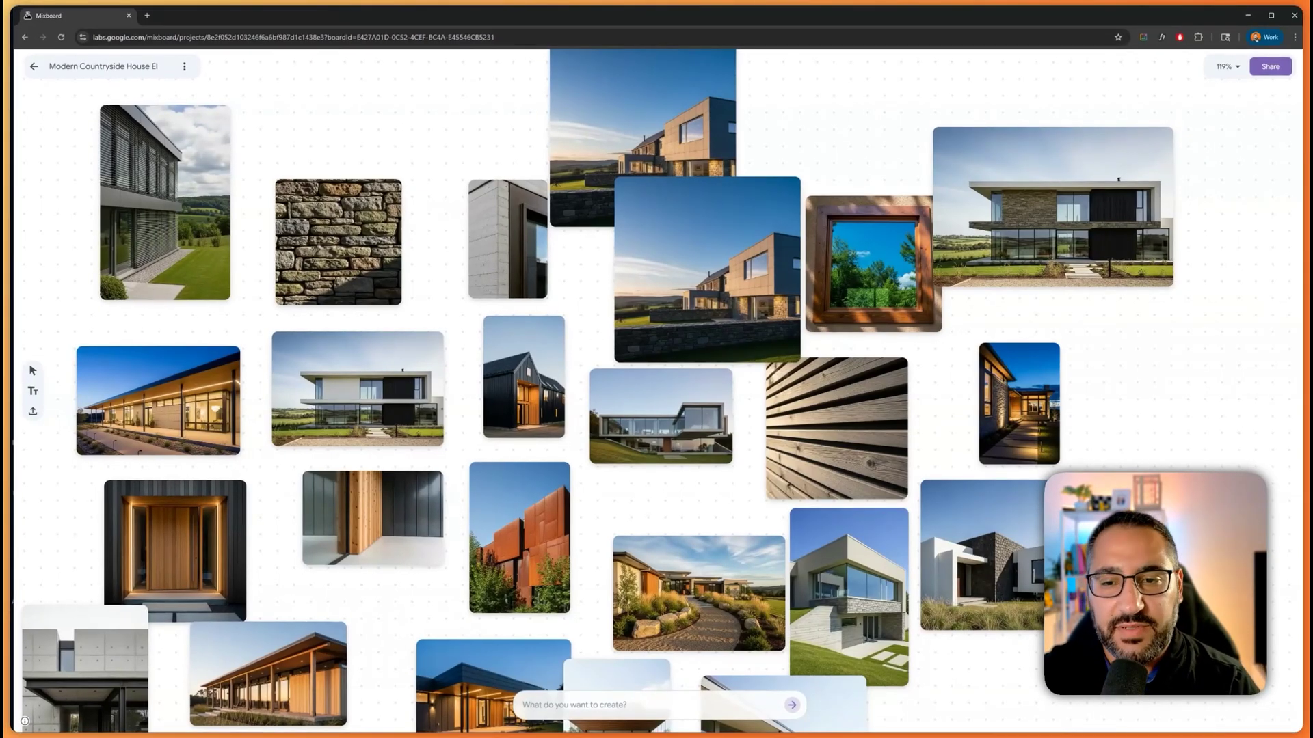
scroll(868, 396, "down", 1)
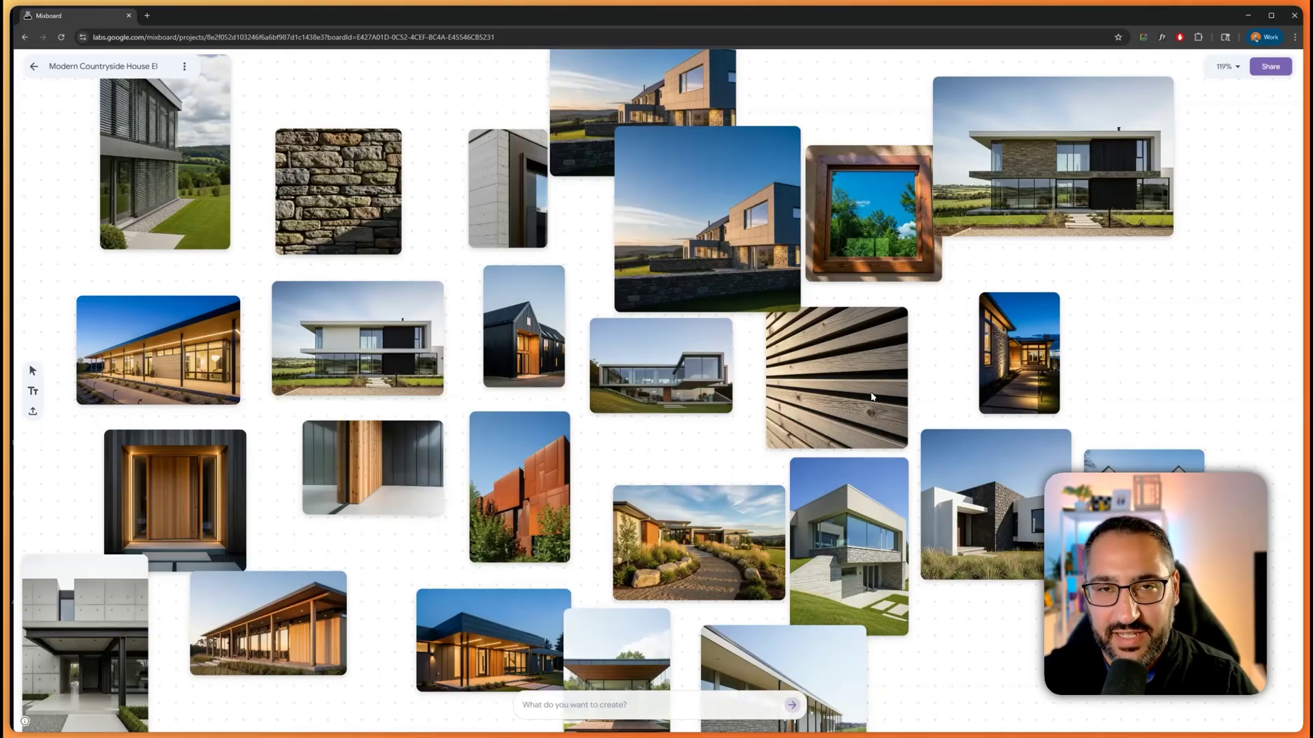
scroll(872, 398, "up", 1)
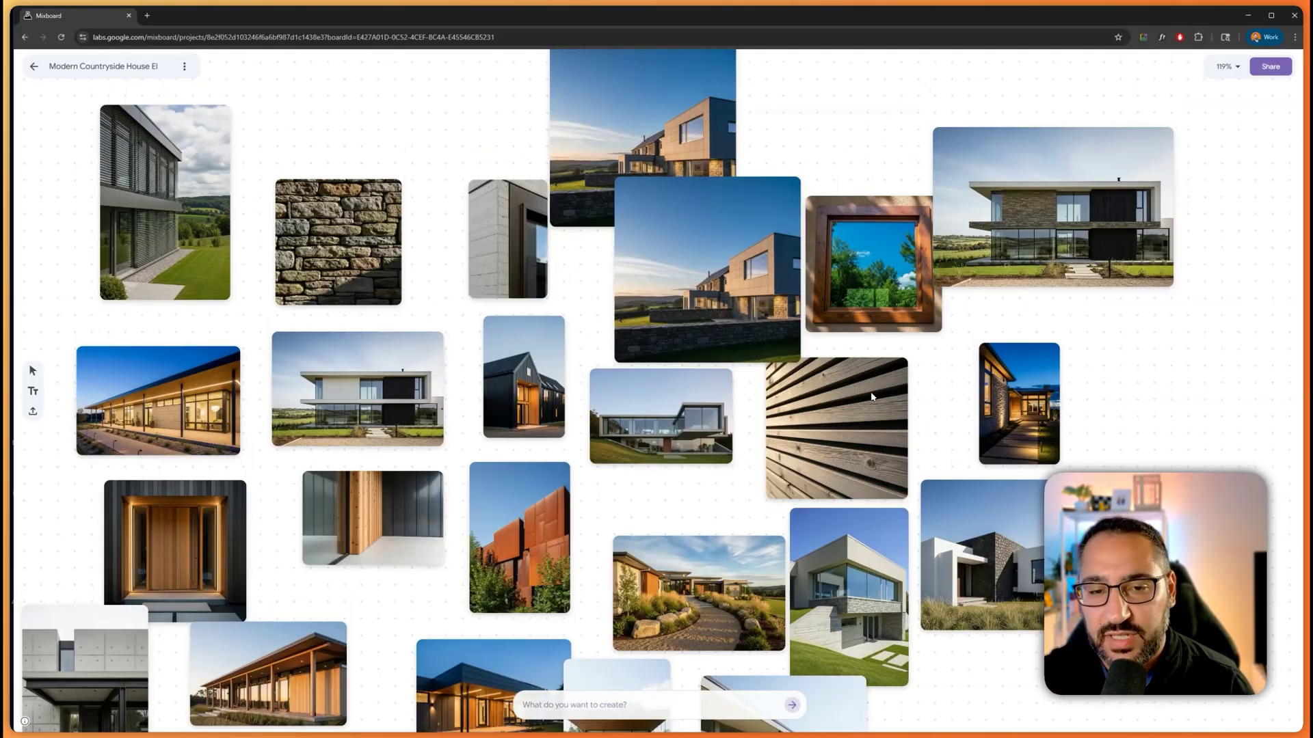